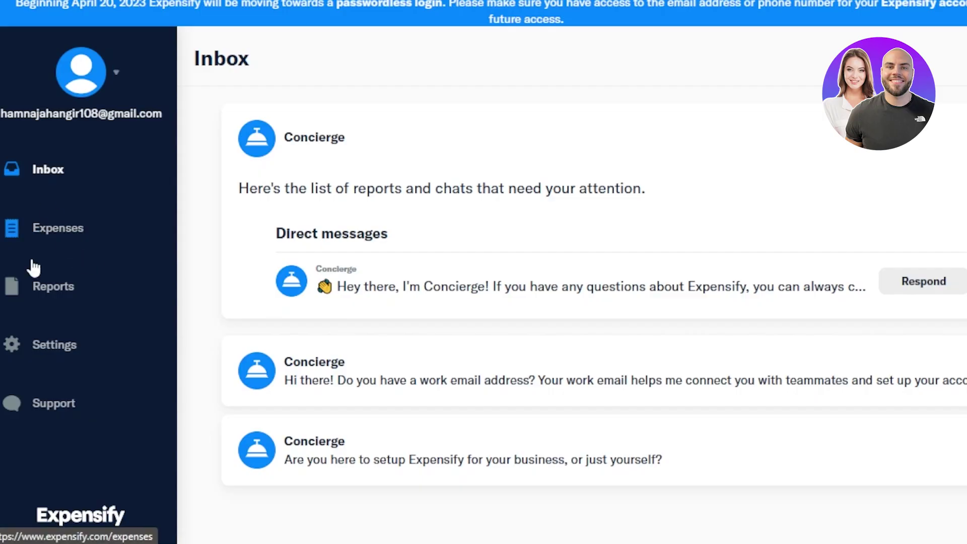
Step: Go to the Expenses page, which shows the empty 'You have no expenses' message
mouse_move(30, 347)
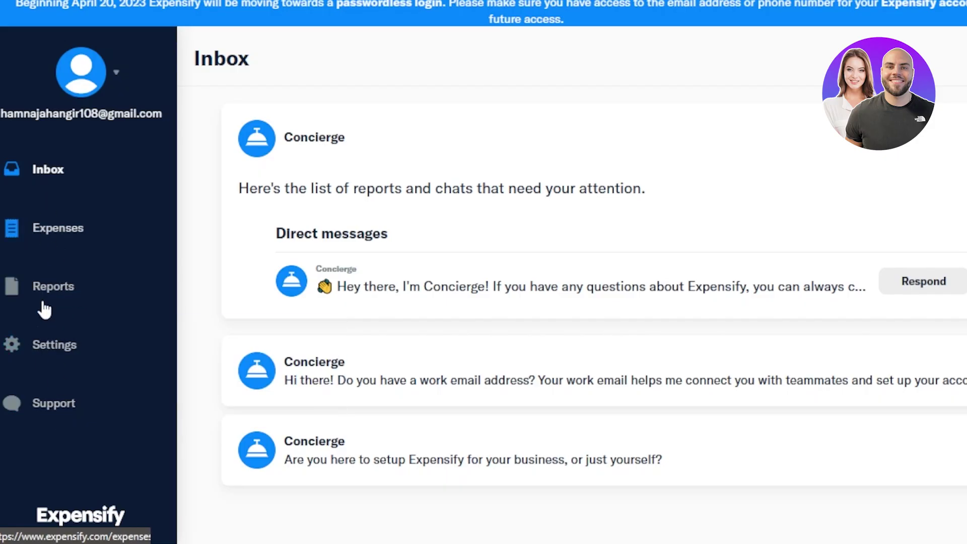
mouse_move(43, 367)
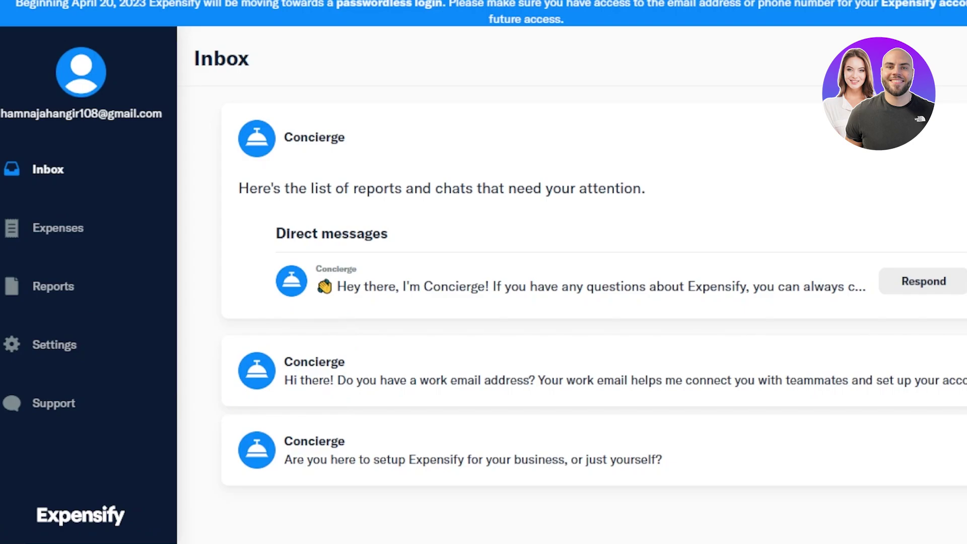
scroll(580, 311, down, 1)
scroll(937, 106, up, 1)
click(13, 243)
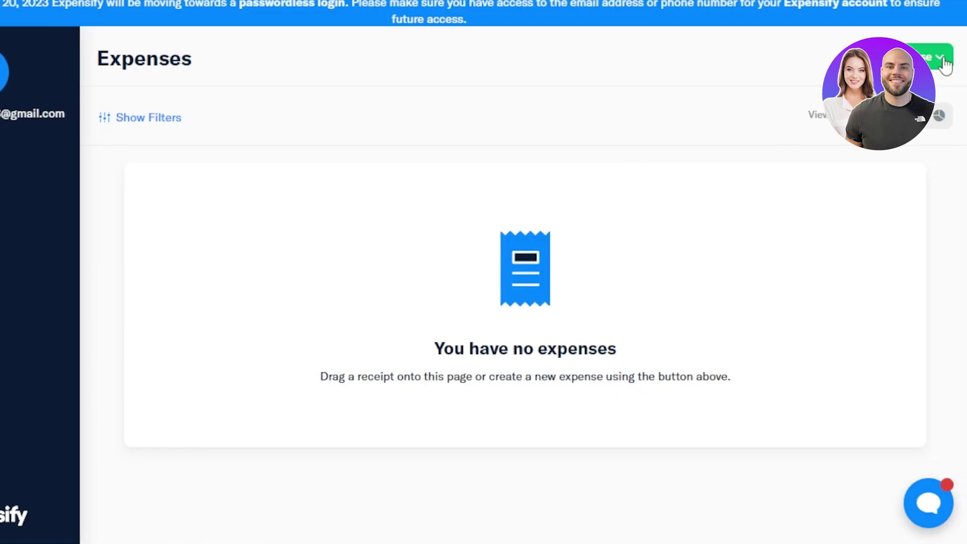
Step: Choose Manually Create from the New Expense dropdown for a blank expense form
click(943, 59)
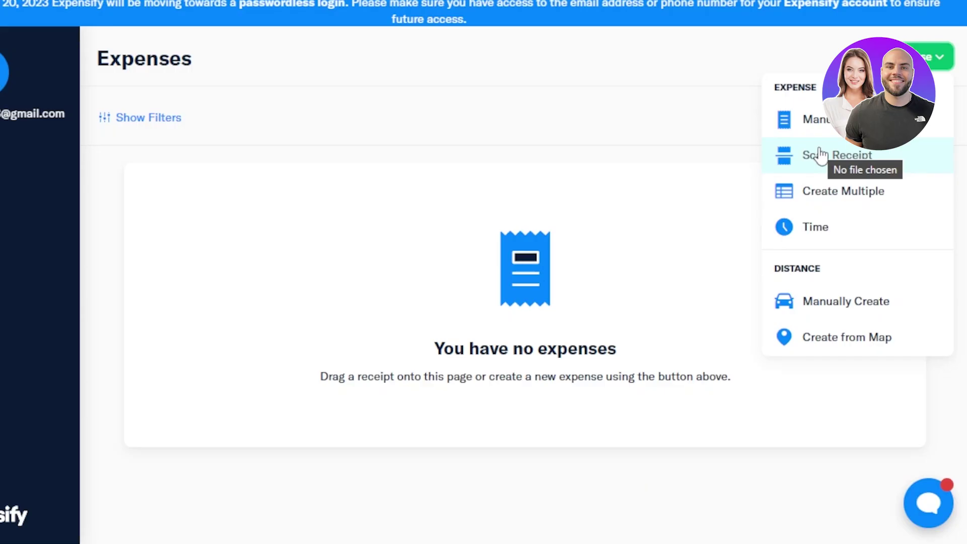
click(824, 121)
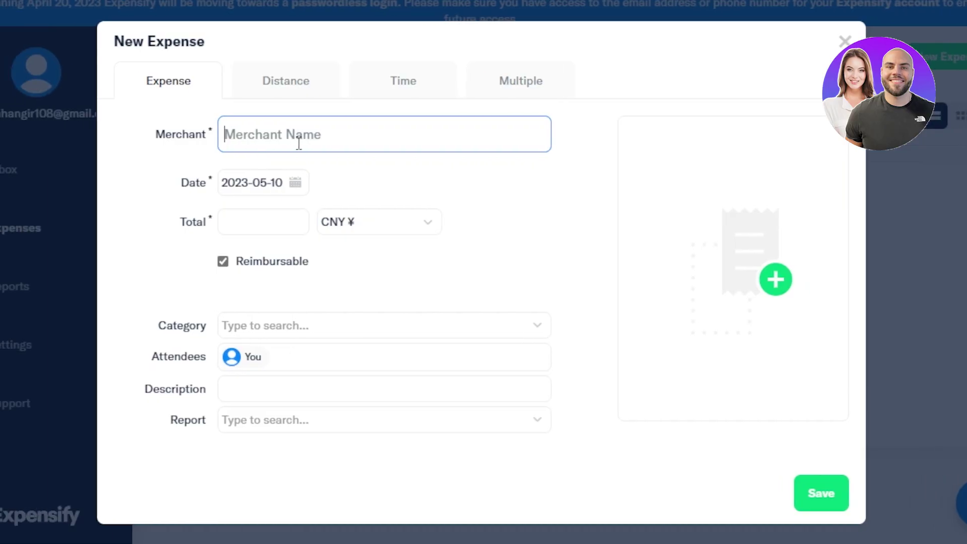
Step: Set the merchant to Double Tree and keep 2023-05-10 as the expense date
text(ben)
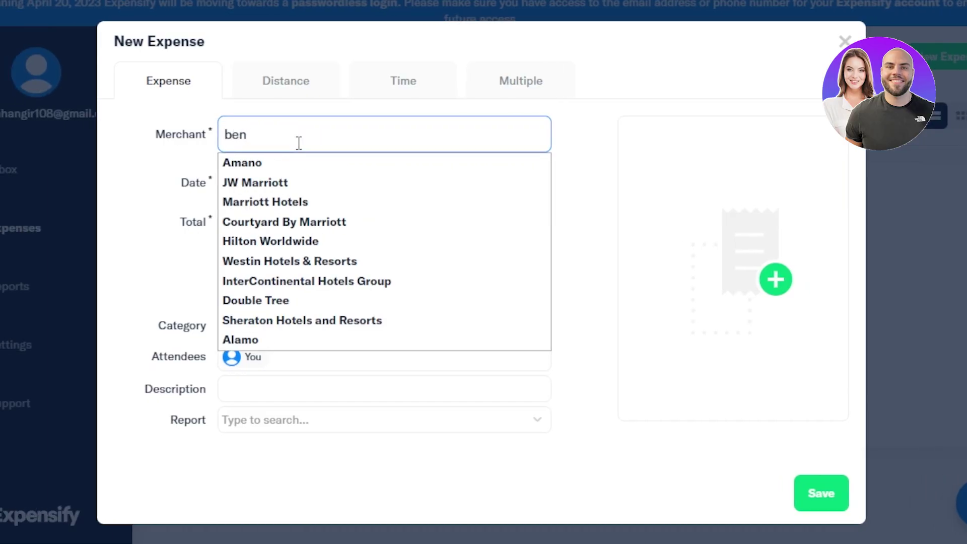
click(269, 302)
click(226, 185)
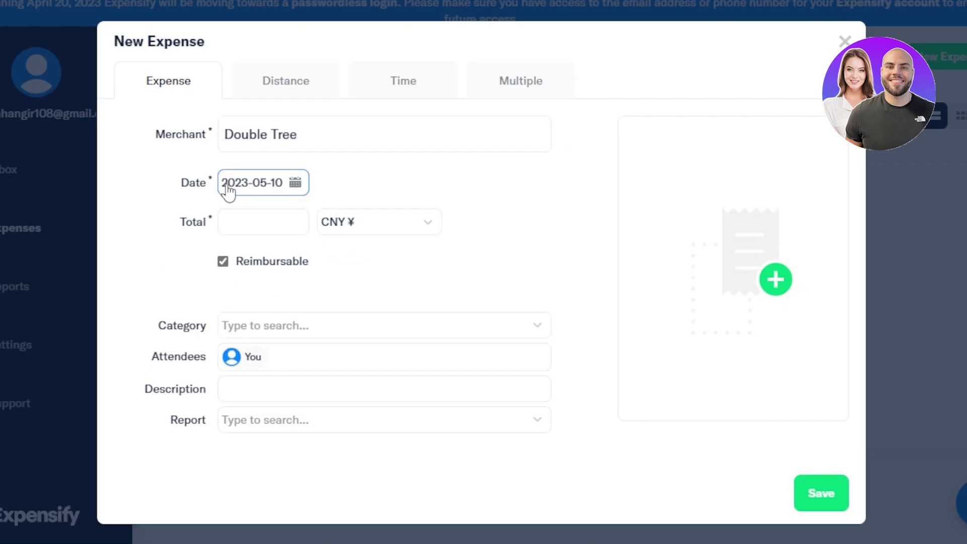
click(282, 192)
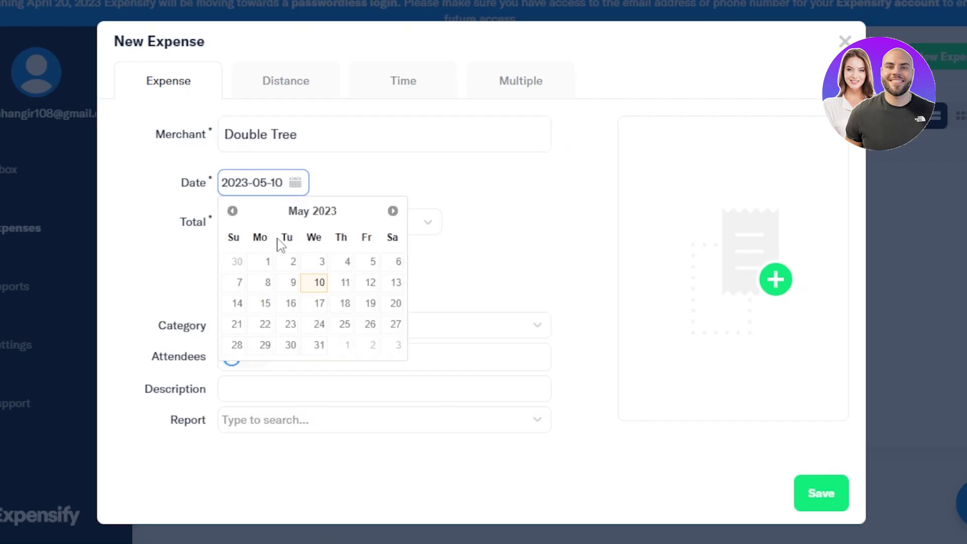
click(319, 284)
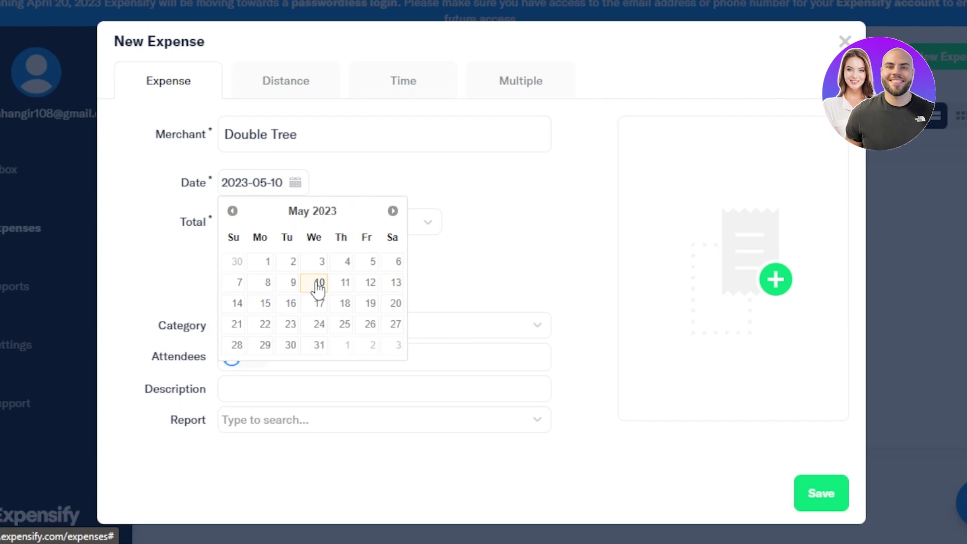
Step: Enter a total of 500 and change the currency to UYU $U
click(283, 225)
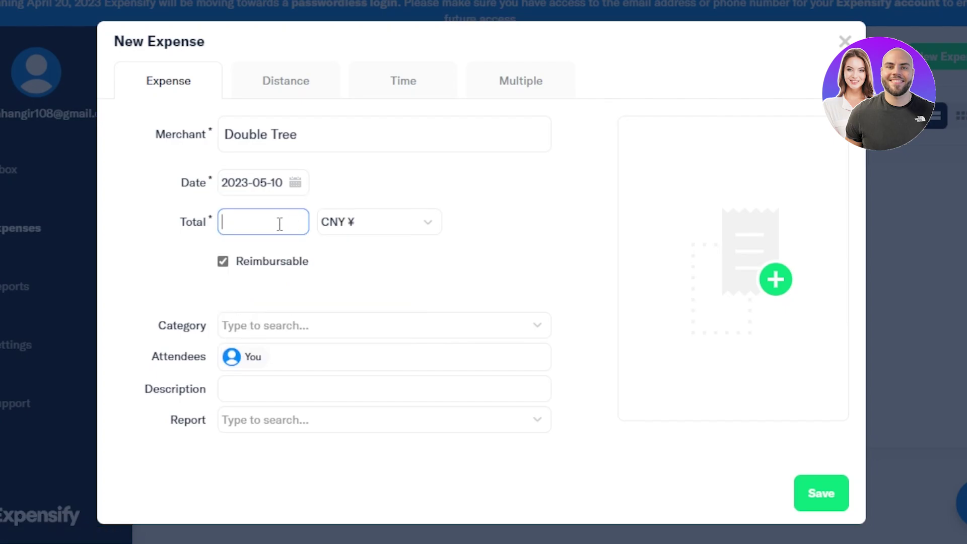
text(500)
click(395, 222)
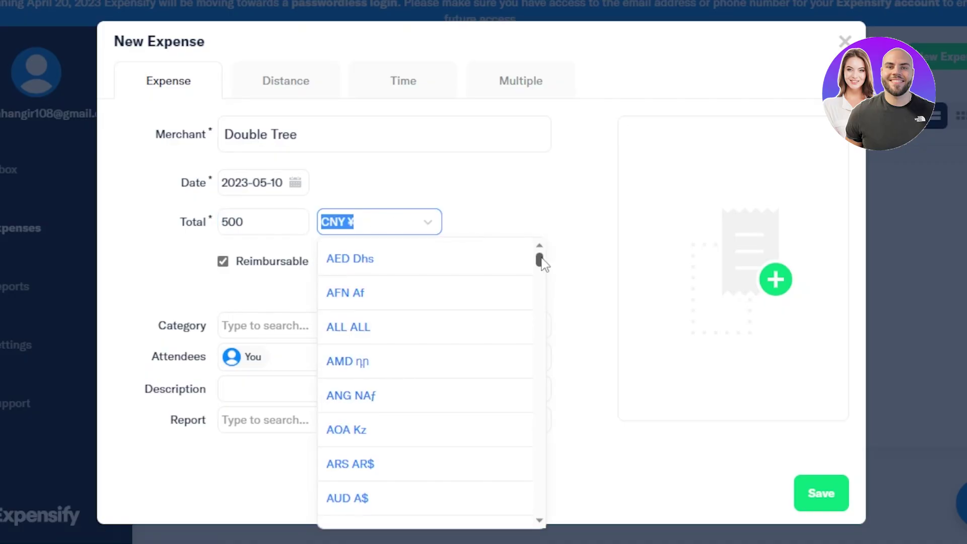
drag(539, 259, 542, 504)
click(388, 252)
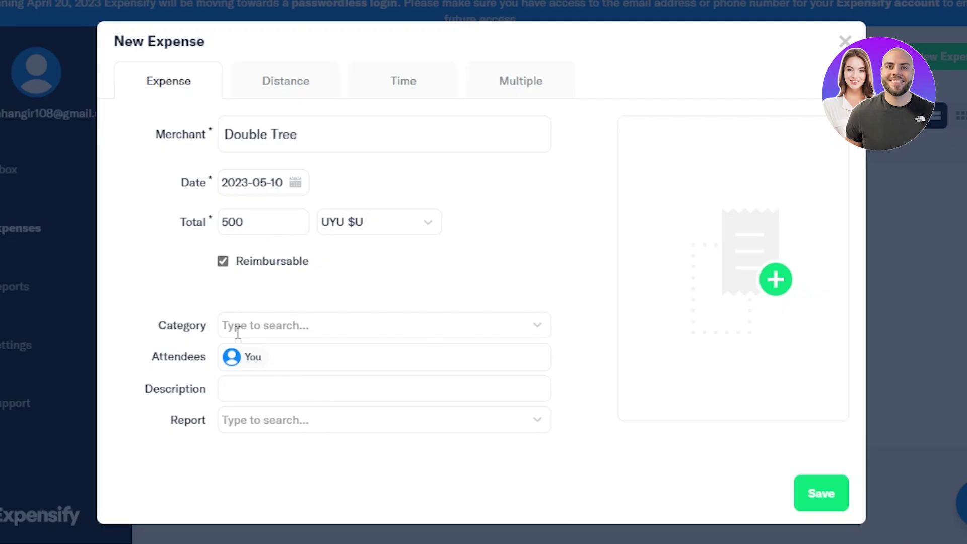
Step: Set the expense category to Professional Services
click(286, 331)
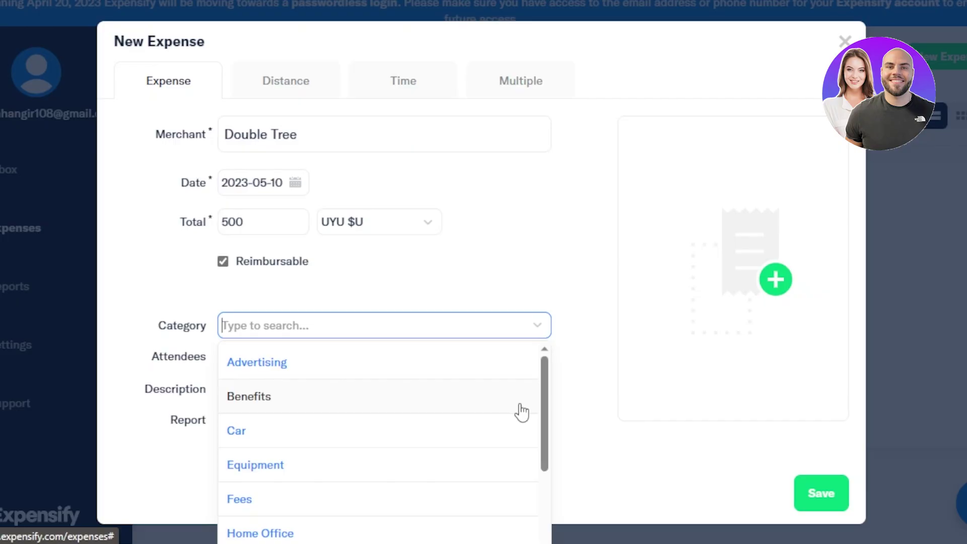
drag(547, 389, 546, 519)
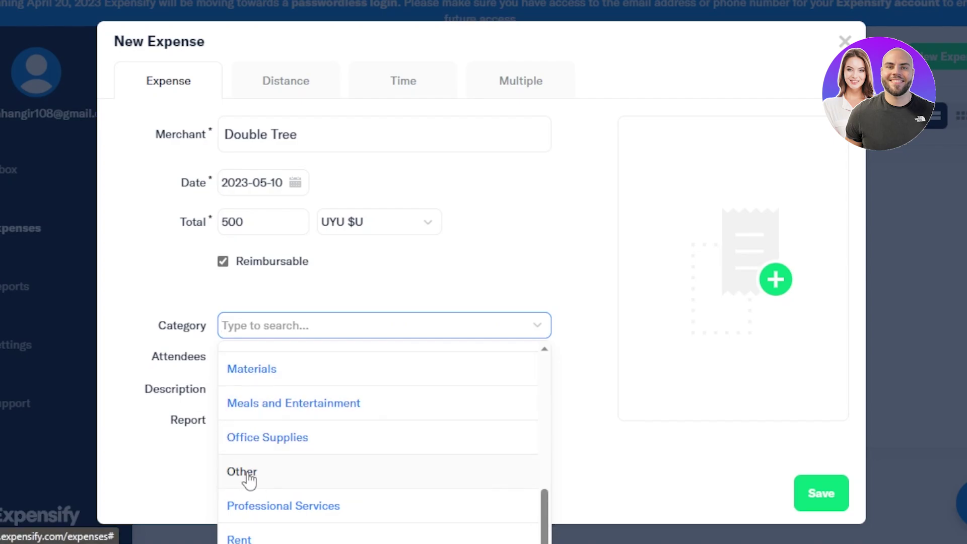
click(353, 514)
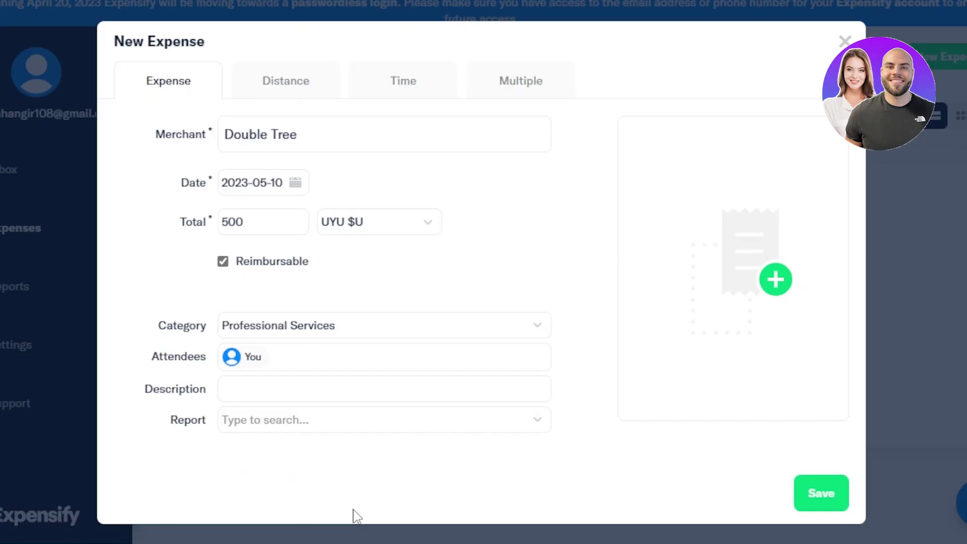
Step: Leave attendees unchanged and file the expense under a (new) report
click(284, 368)
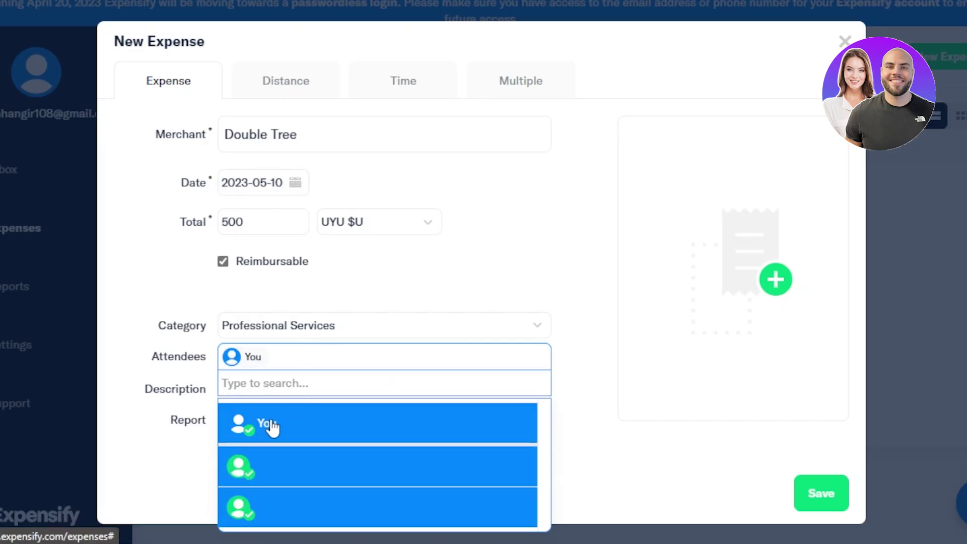
click(585, 360)
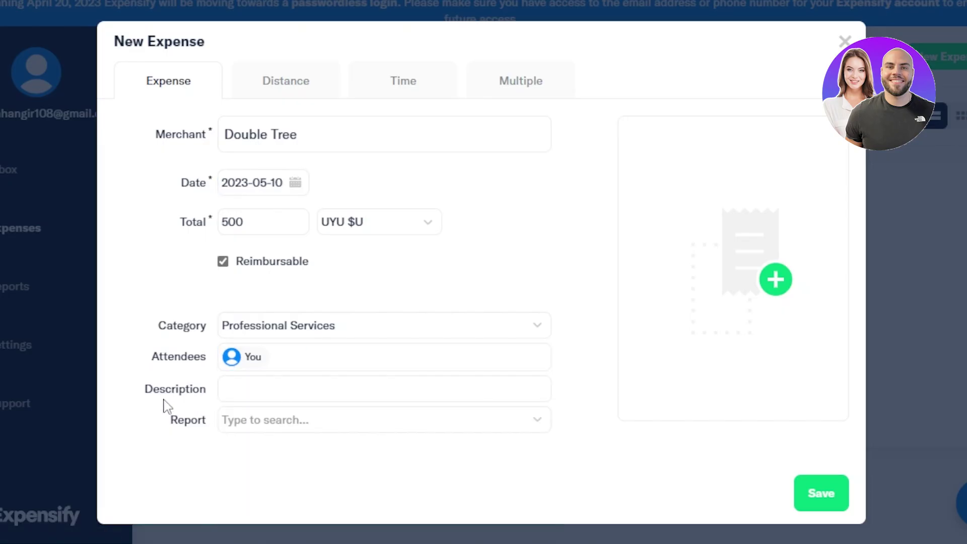
click(265, 391)
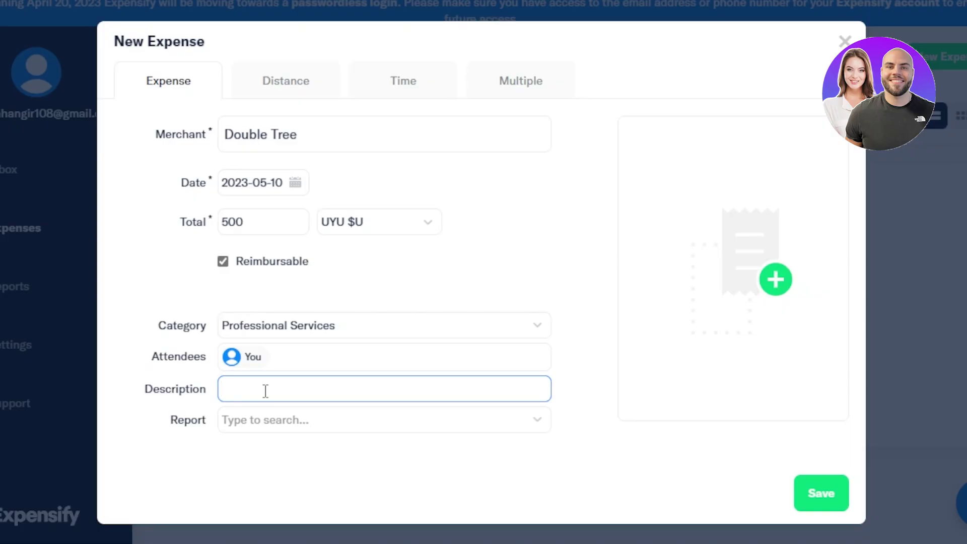
click(291, 422)
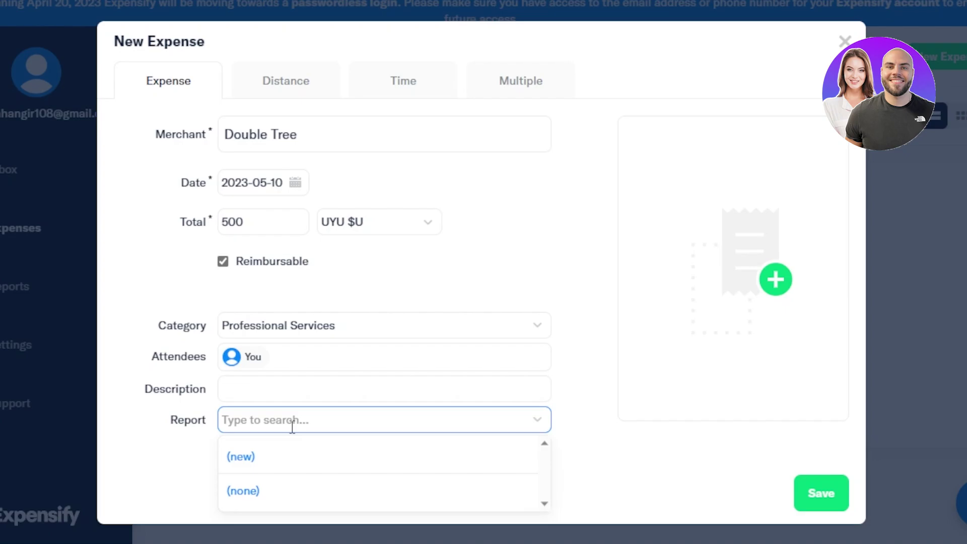
click(343, 469)
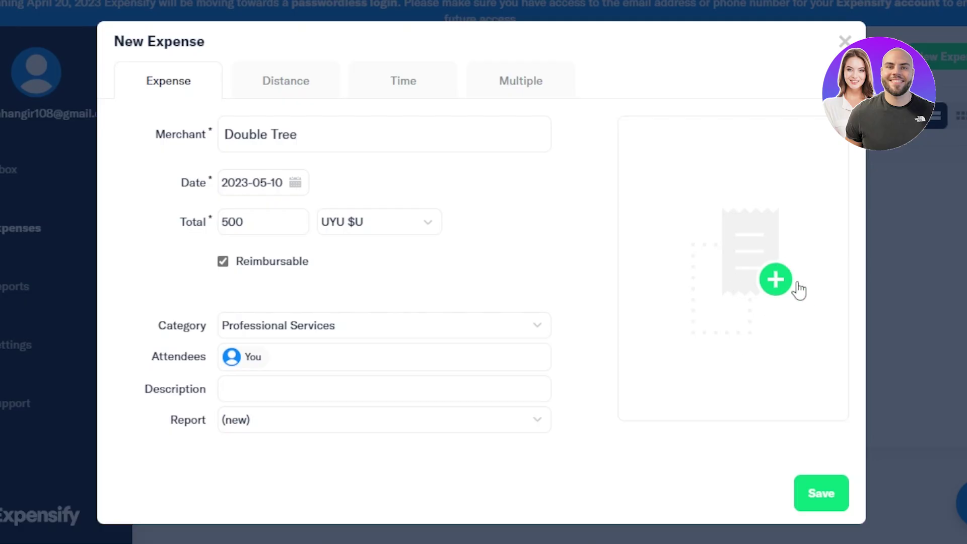
Step: Preview the Distance, Time and Multiple expense forms, then return to the single Expense form
click(295, 96)
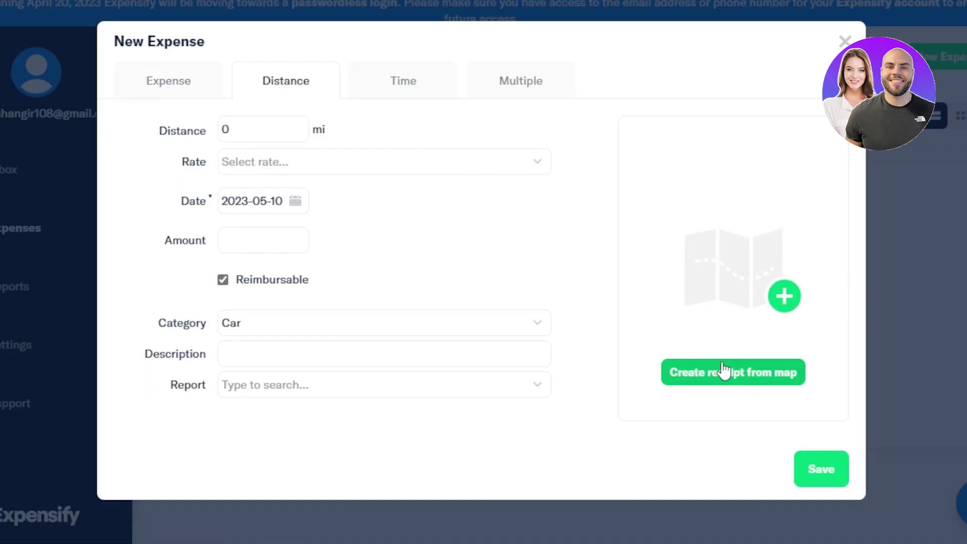
click(418, 91)
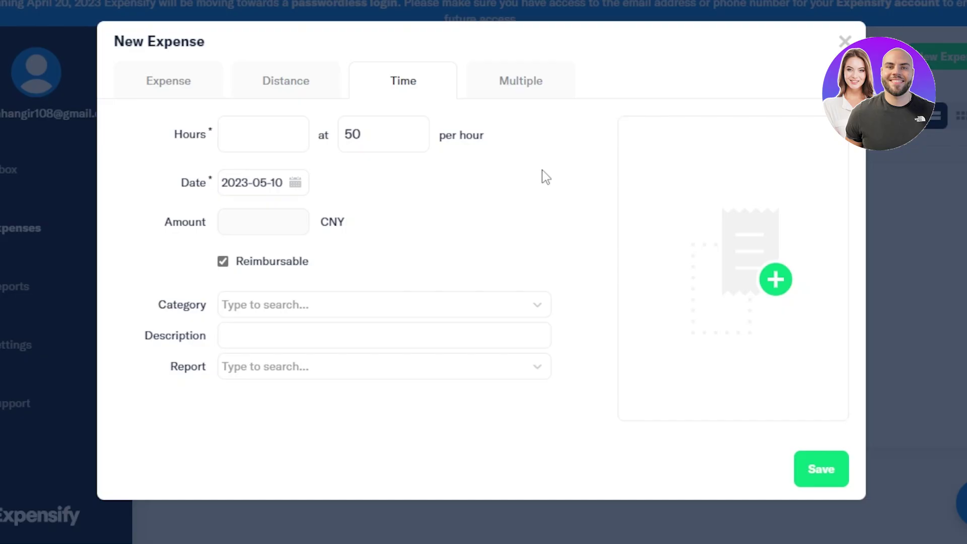
click(285, 97)
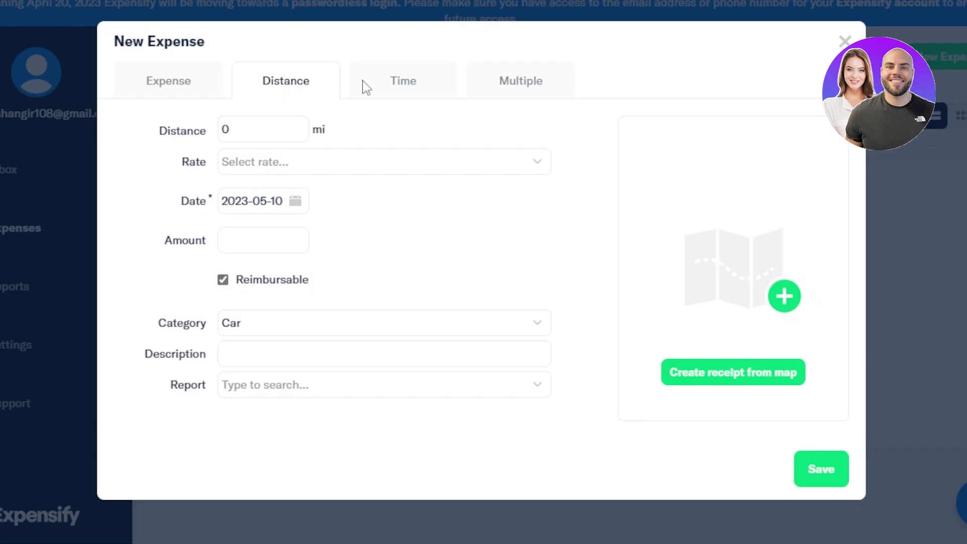
click(409, 92)
click(511, 93)
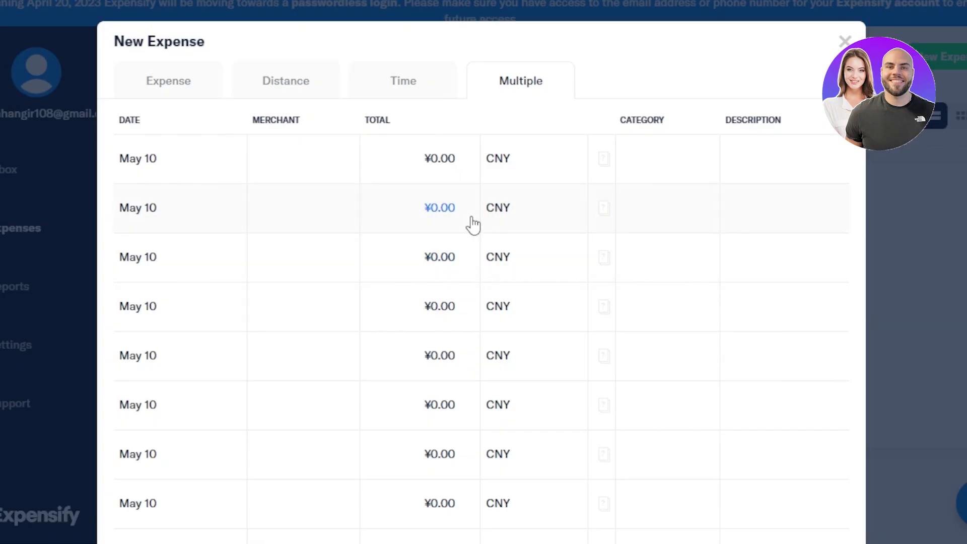
click(197, 94)
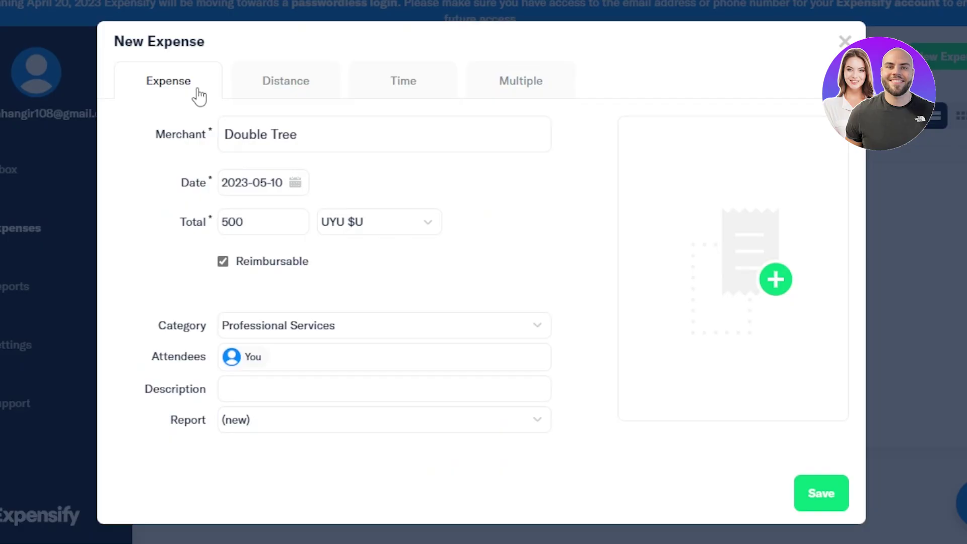
click(310, 78)
click(443, 88)
click(518, 87)
click(171, 87)
Step: Save the Double Tree expense and go to the Reports list
click(814, 506)
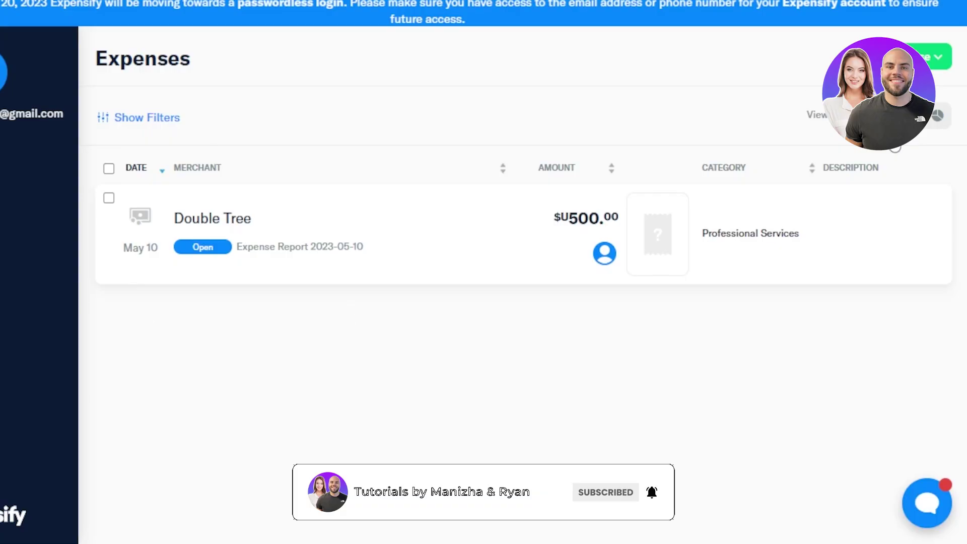
click(74, 288)
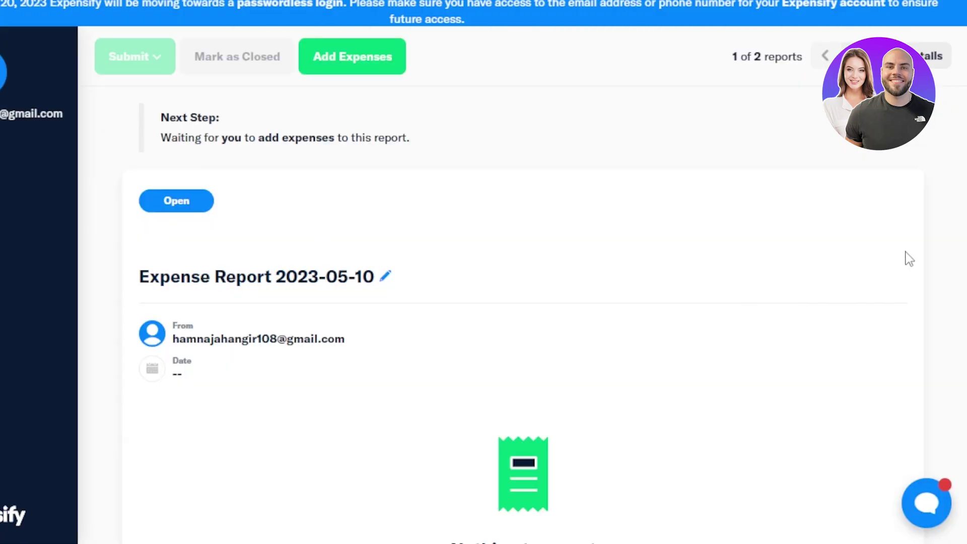
Step: Try Add Expenses on Expense Report 2023-05-10, close it without adding any, and scroll the report
scroll(961, 238, down, 3)
click(376, 65)
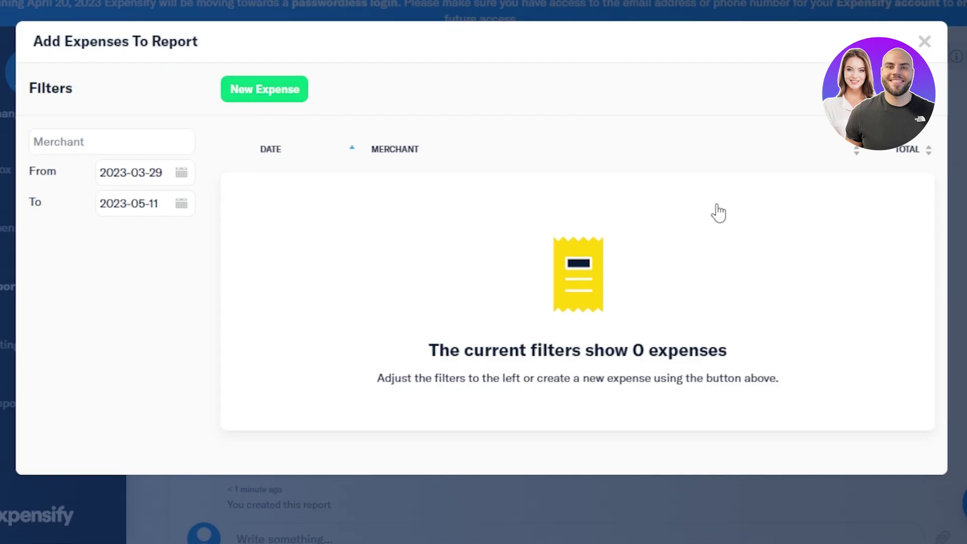
click(925, 44)
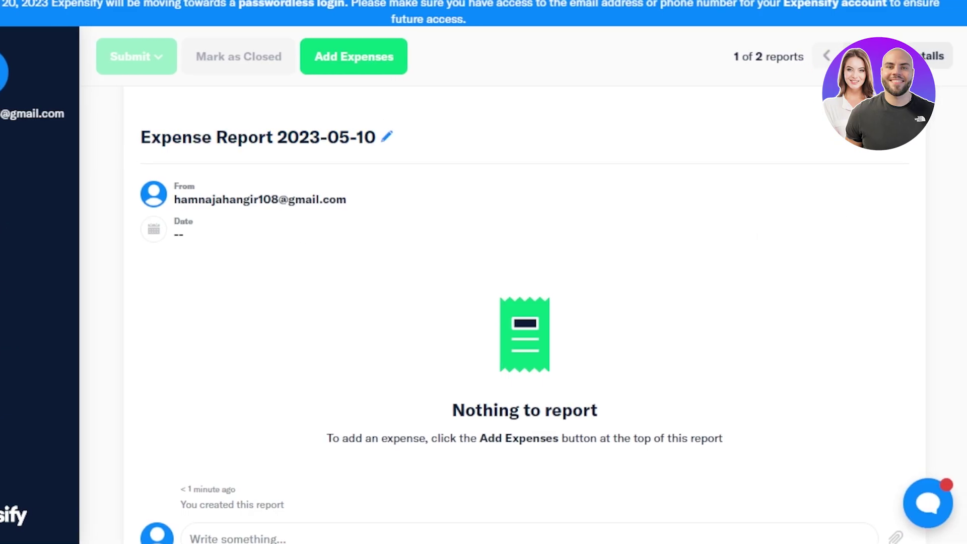
scroll(524, 312, down, 3)
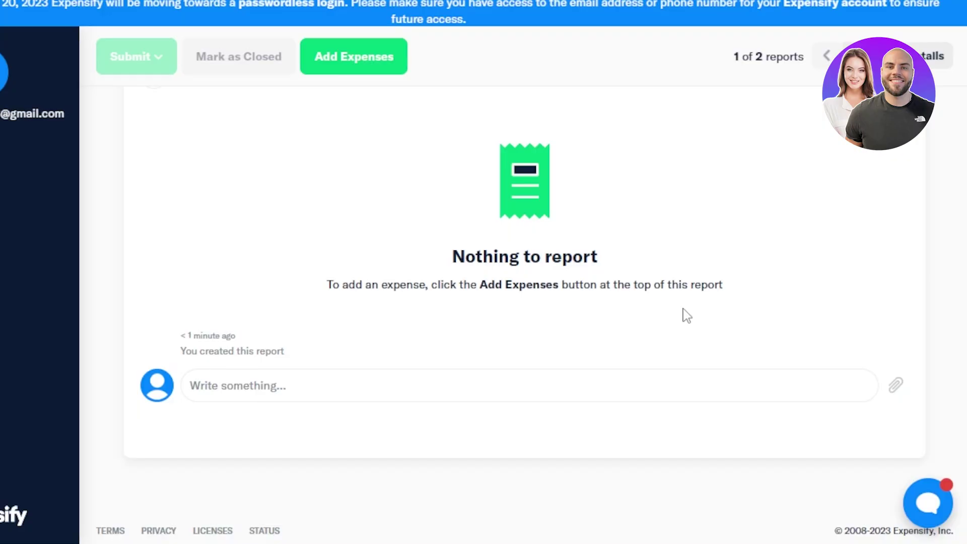
scroll(487, 168, up, 5)
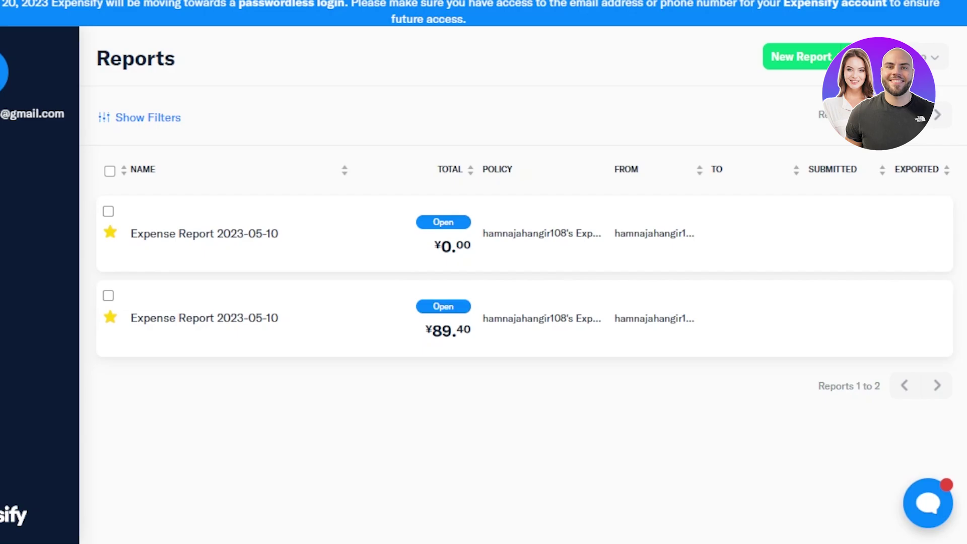
Step: Open the profile avatar menu to reach Settings and Account
scroll(524, 312, down, 1)
scroll(524, 312, up, 1)
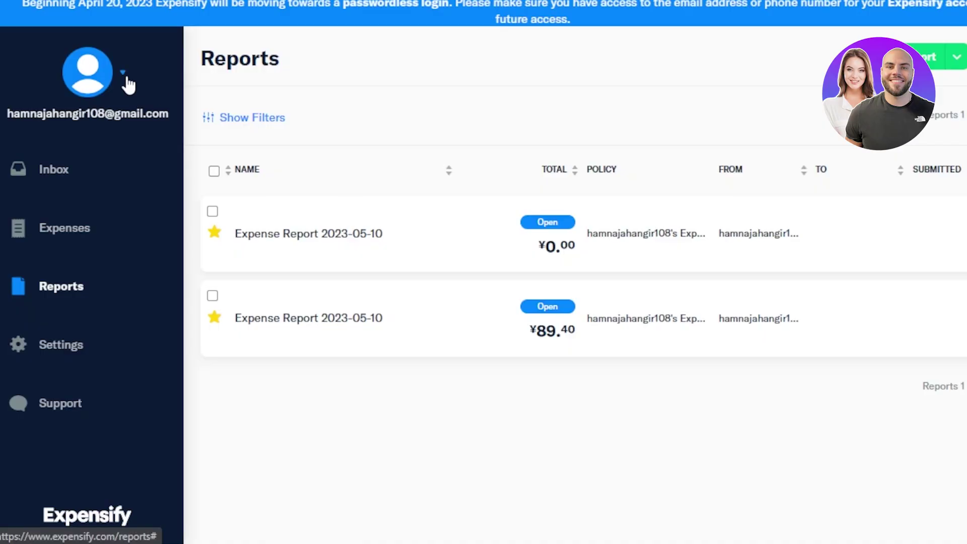
click(125, 82)
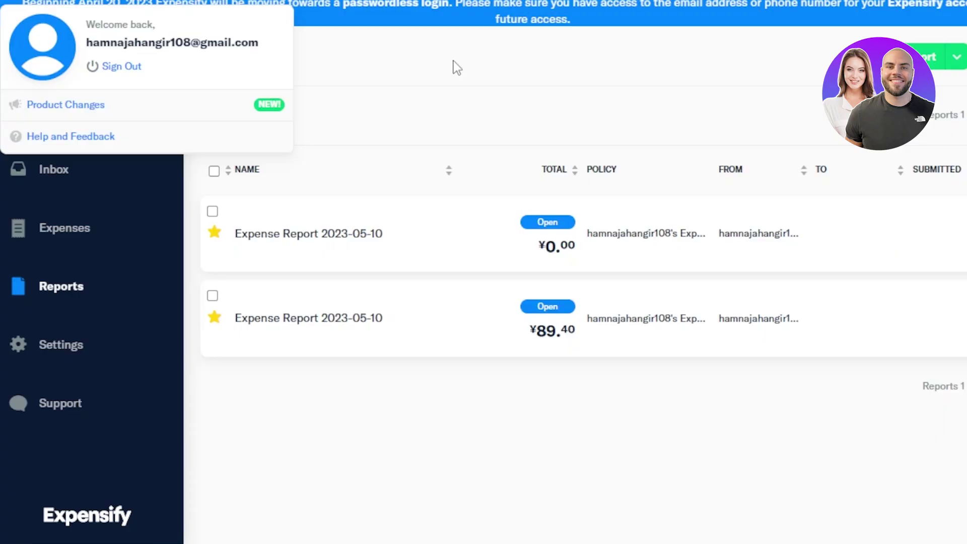
mouse_move(50, 349)
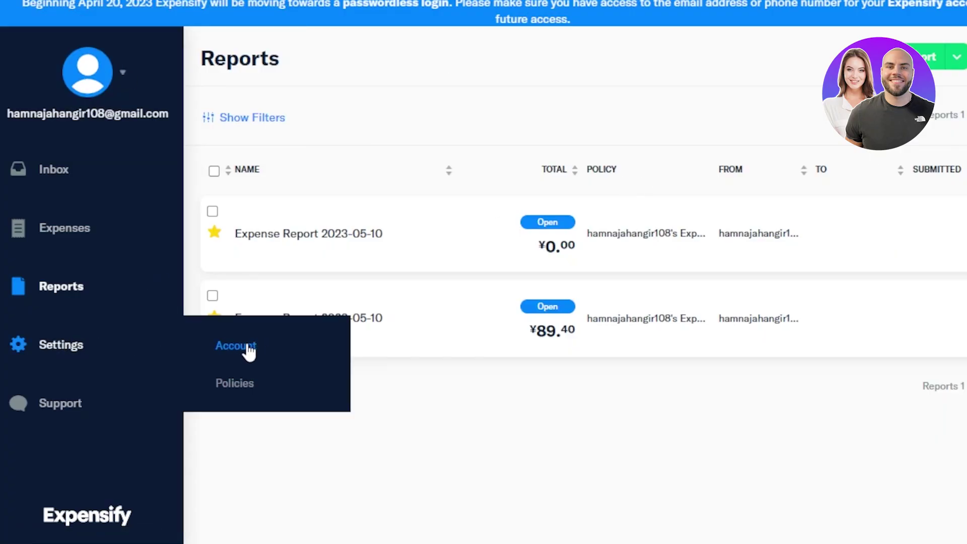
Step: Open Account settings, then Payments, reviewing the empty payment card and billing history sections
click(86, 352)
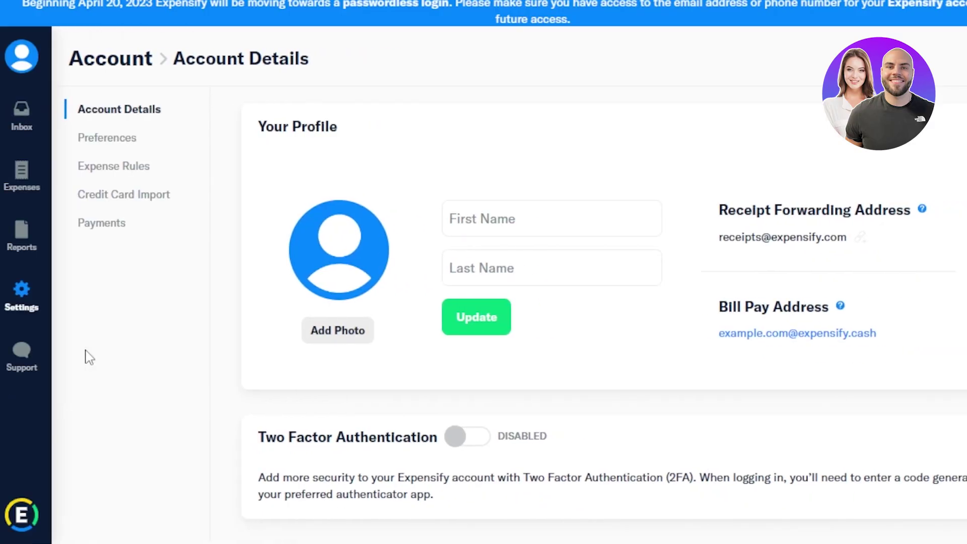
click(111, 227)
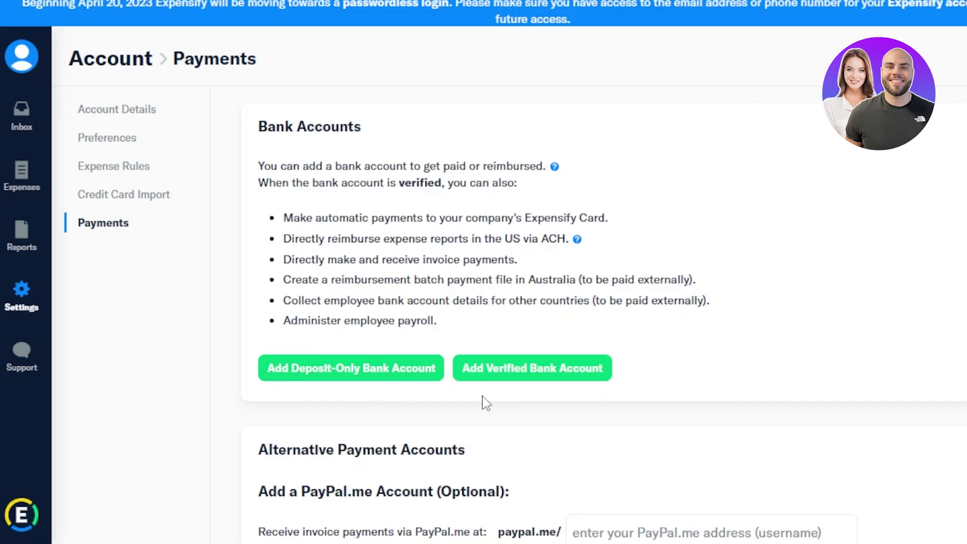
scroll(605, 322, down, 6)
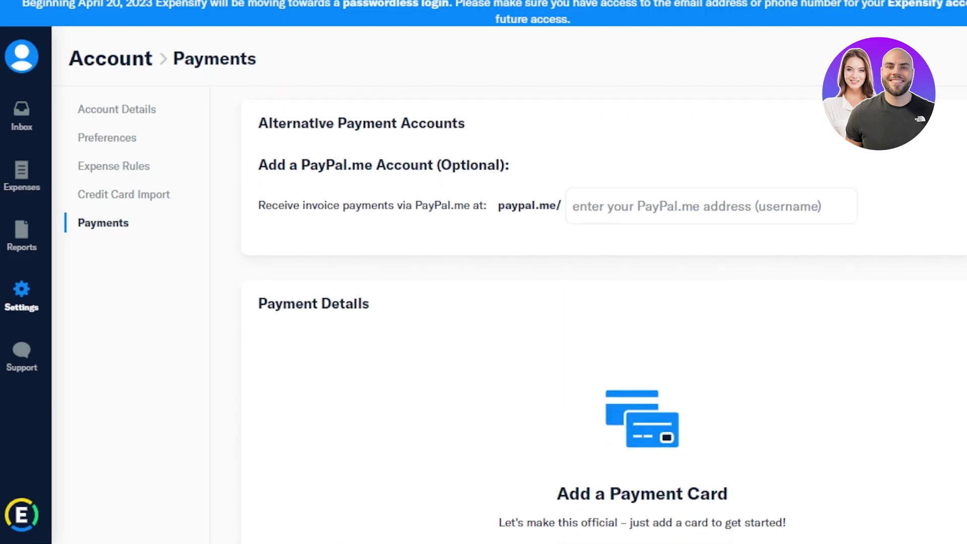
scroll(604, 322, down, 3)
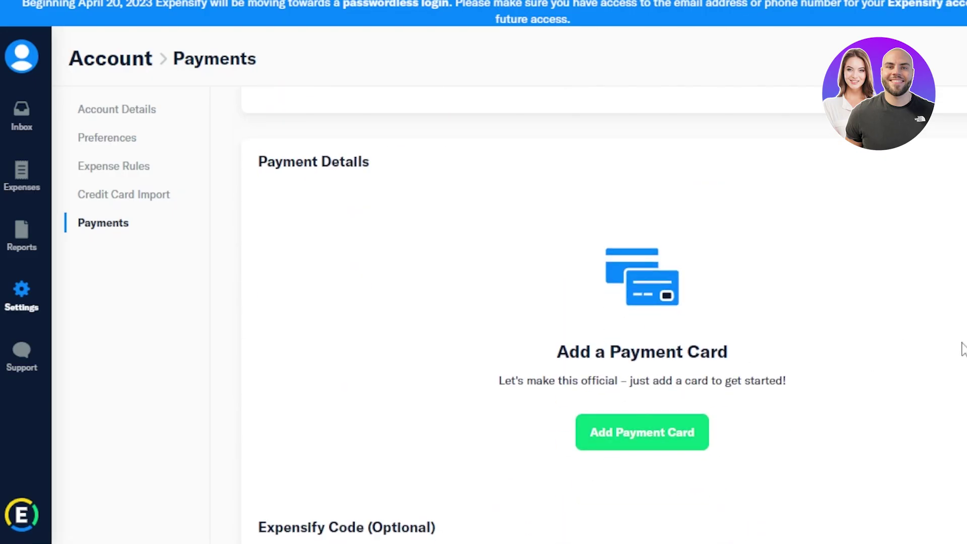
scroll(604, 322, down, 8)
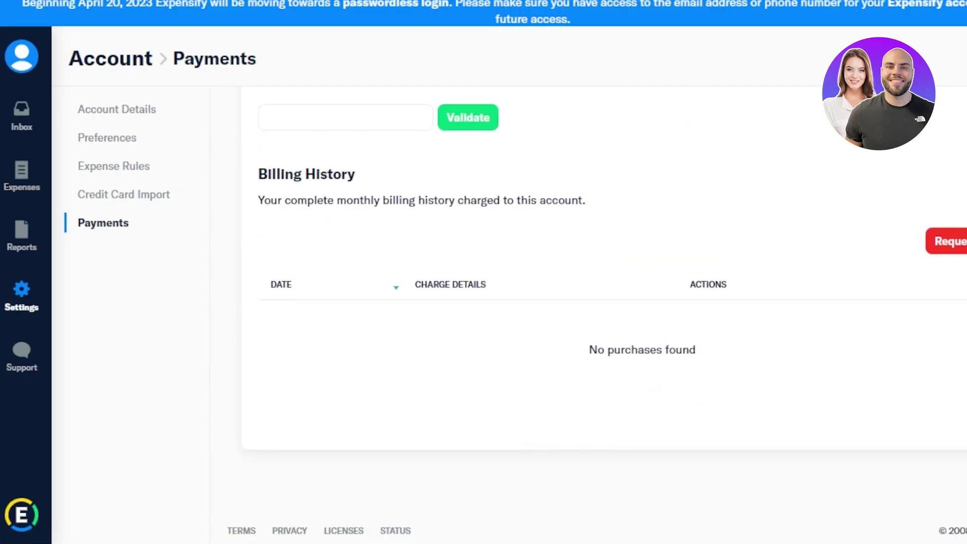
scroll(604, 322, up, 7)
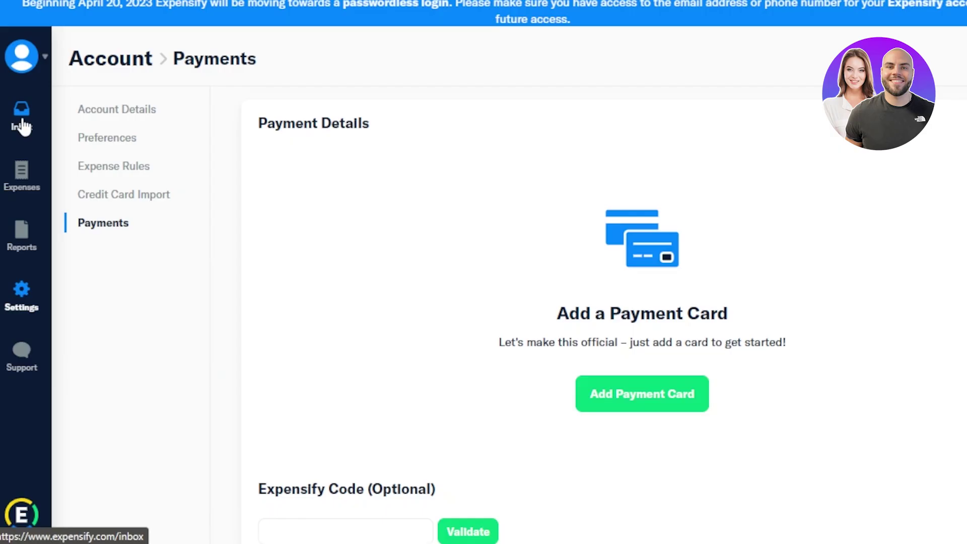
Step: Visit the Inbox, then return to Expenses showing the Double Tree $U500.00 expense
click(85, 198)
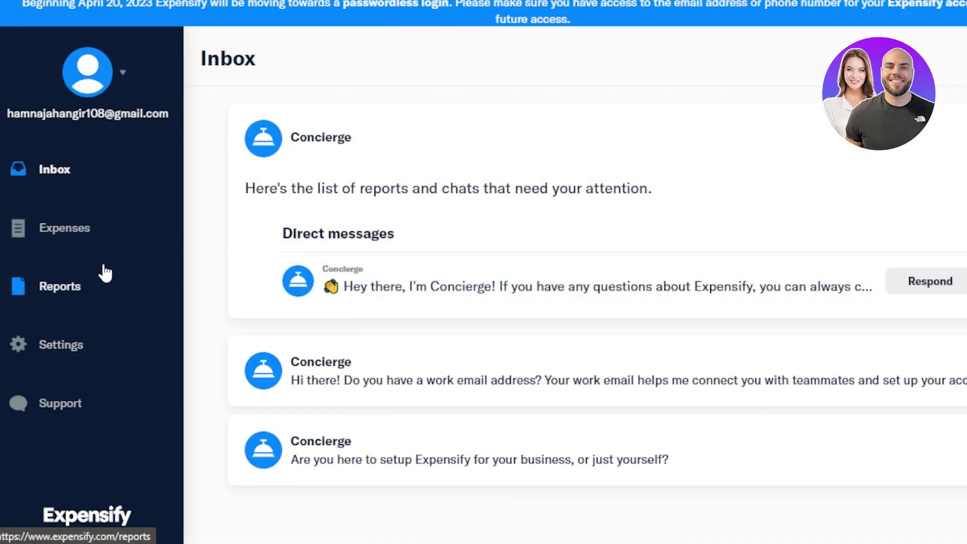
click(57, 233)
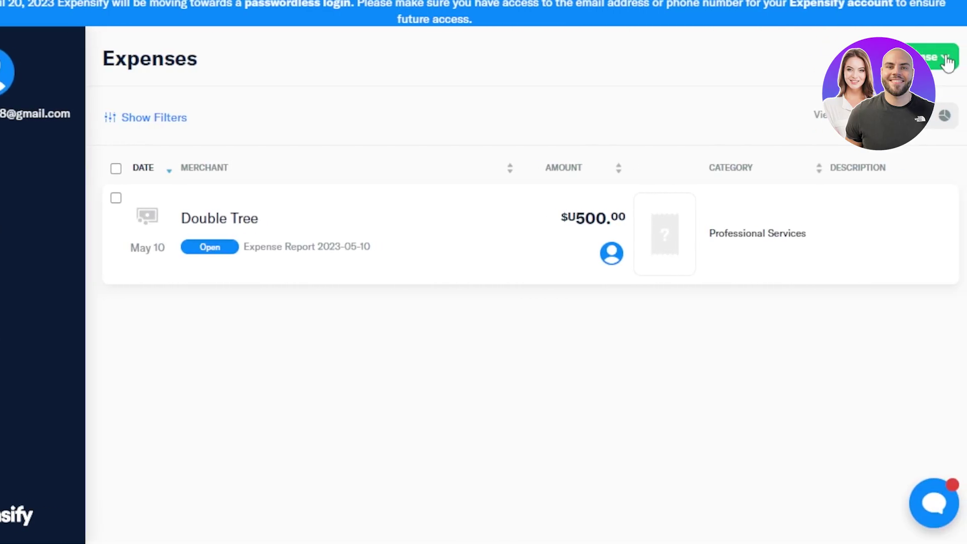
Step: Start a multiple-expense table and set the first row's date to May 11
click(948, 61)
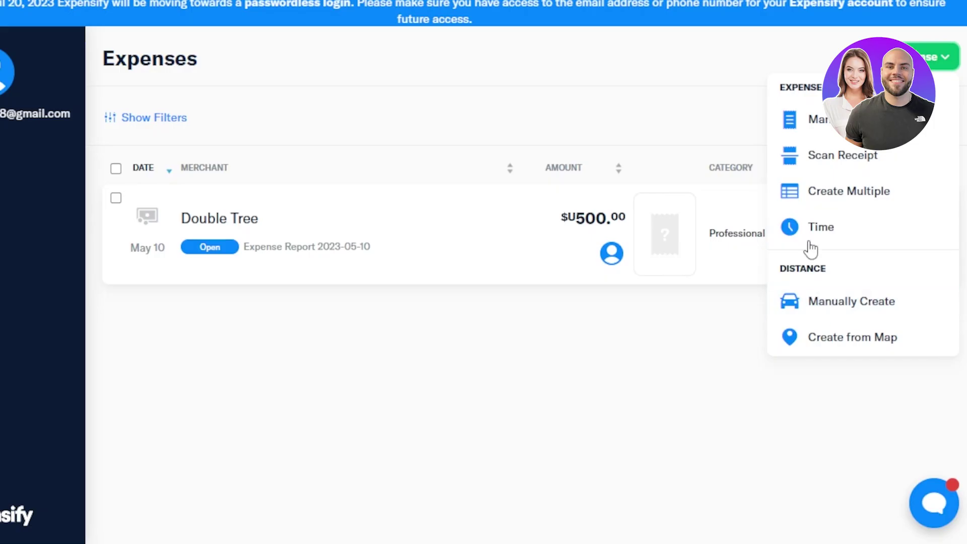
click(823, 206)
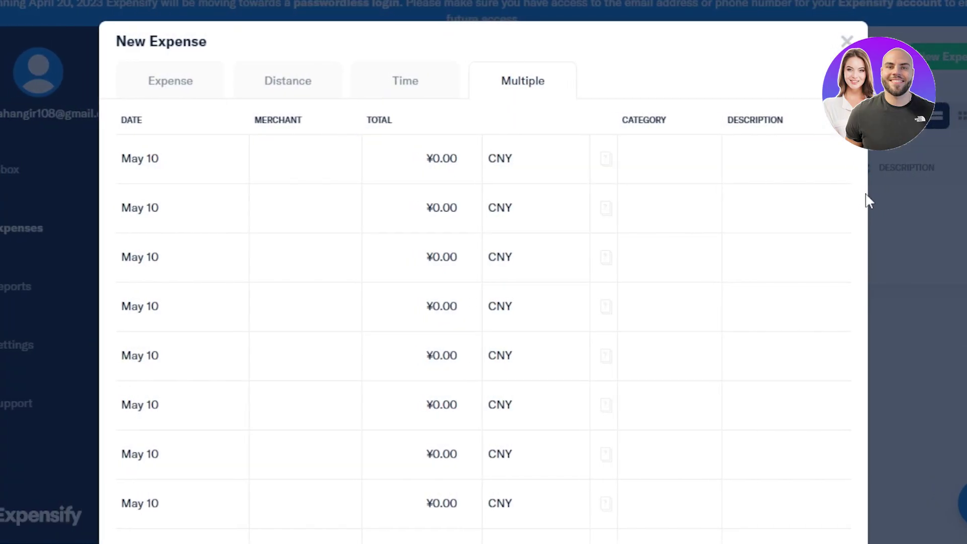
click(287, 164)
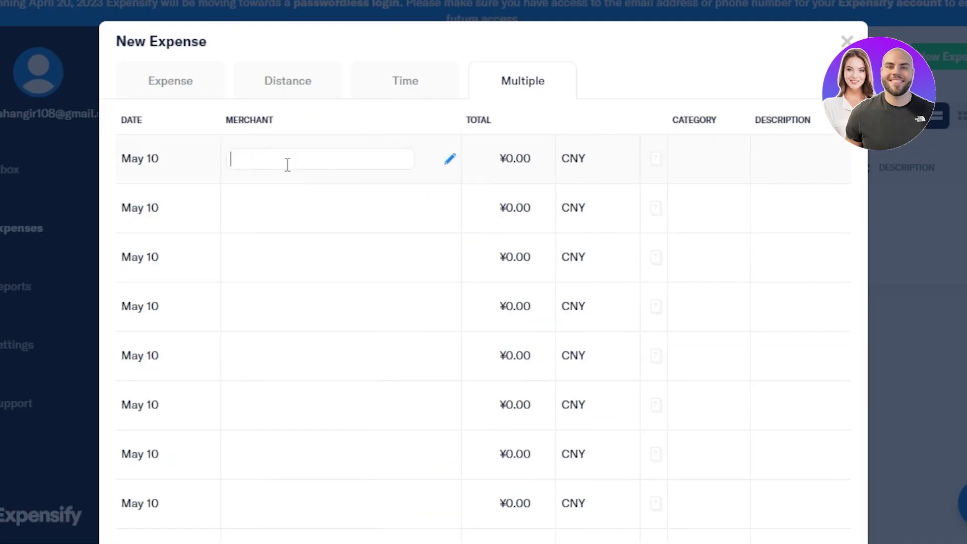
click(123, 154)
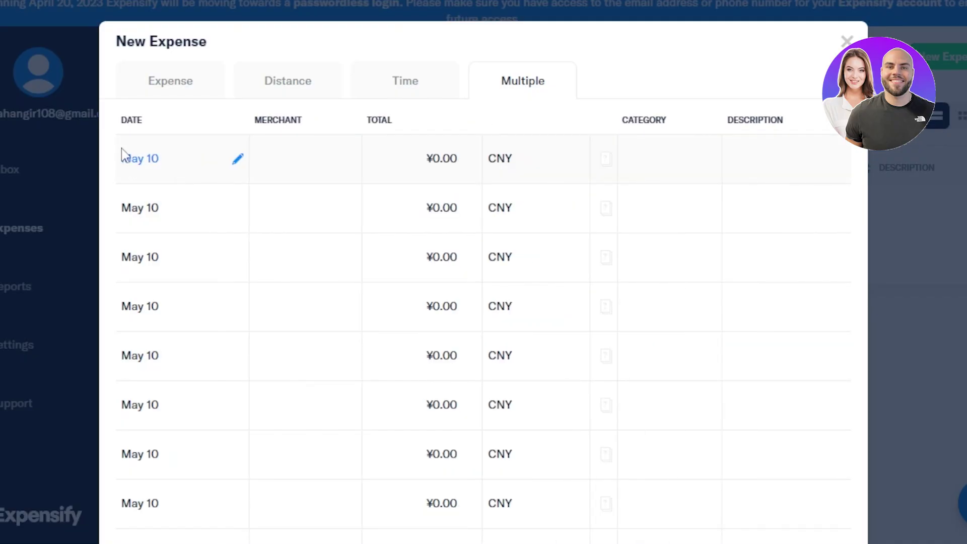
click(244, 222)
Step: Give the May 11 row merchant 'ben' and a ¥300.00 total
click(324, 161)
text(ben)
key(Return)
click(372, 159)
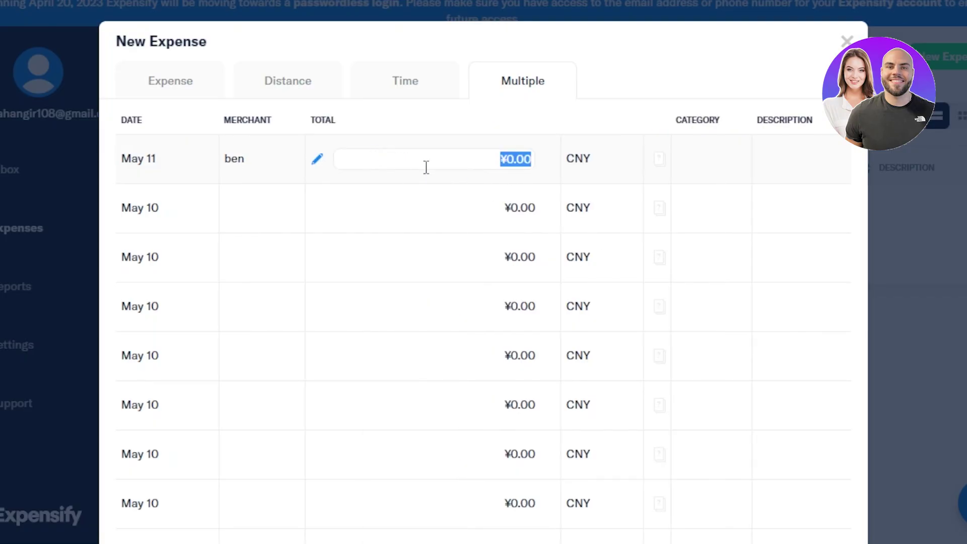
key(BackSpace)
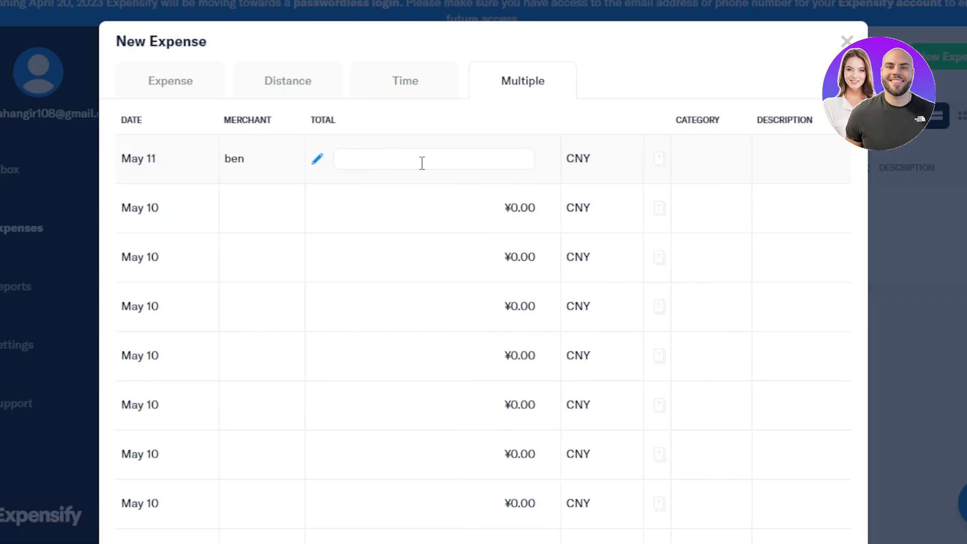
text(300)
key(Return)
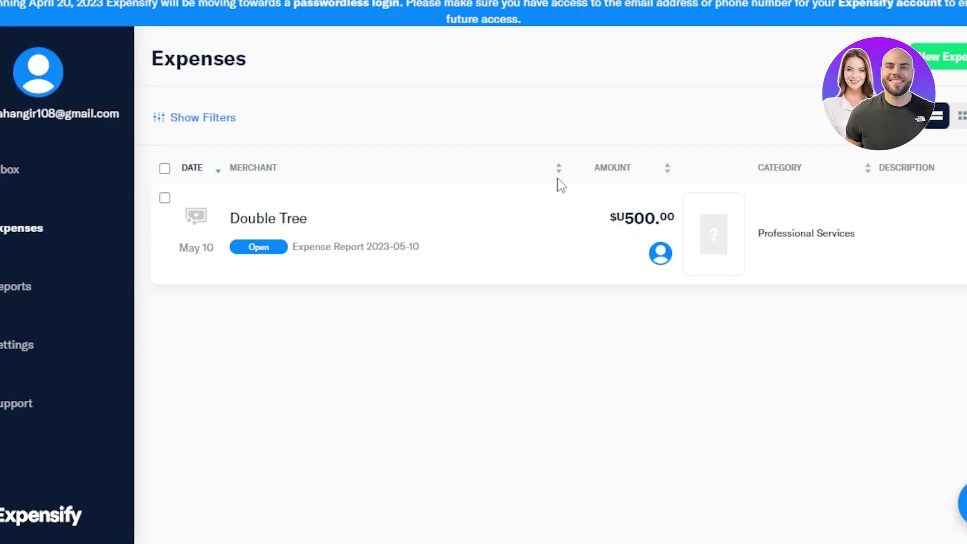
click(398, 254)
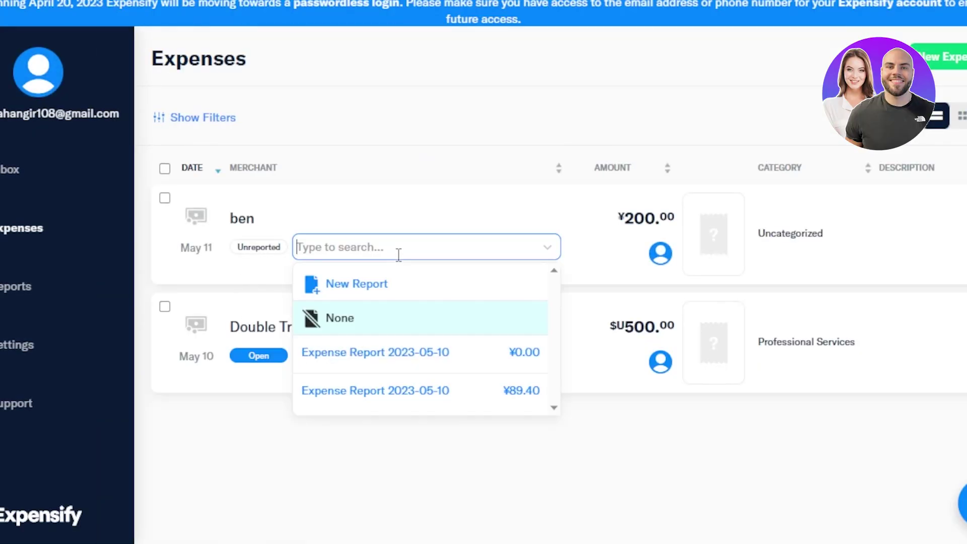
click(601, 251)
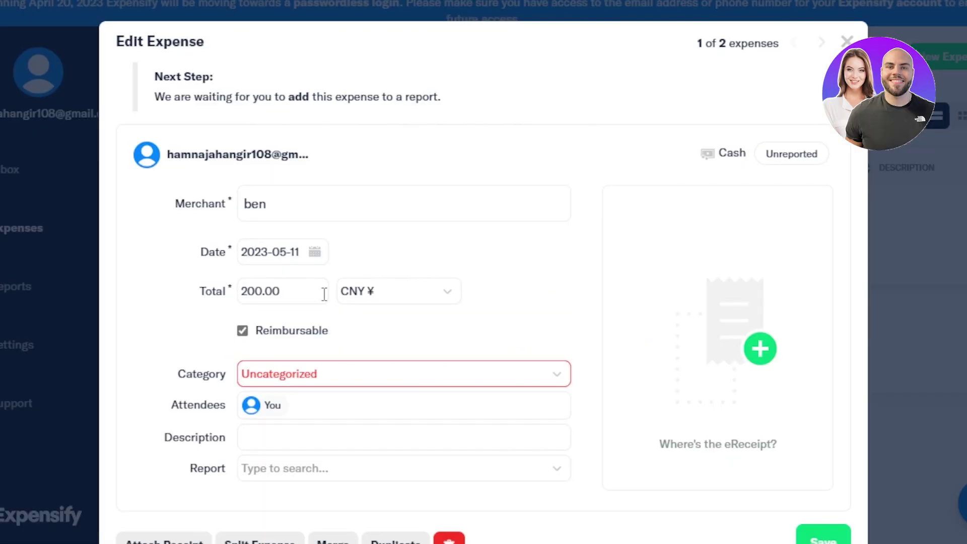
click(847, 41)
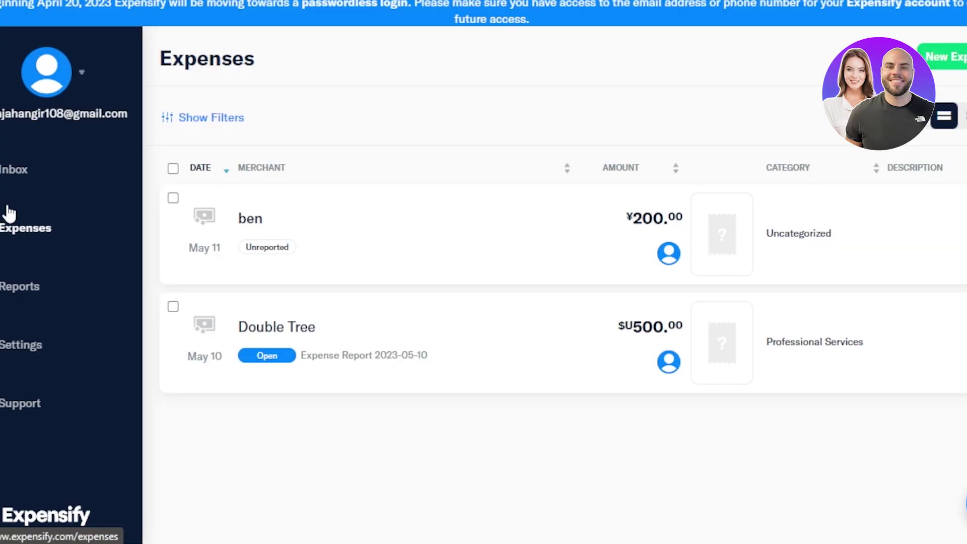
mouse_move(20, 335)
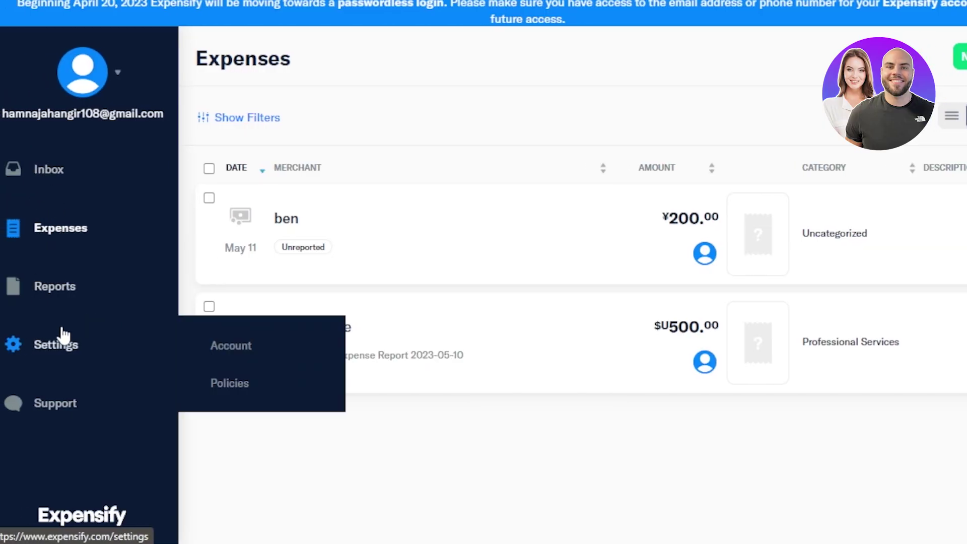
Step: Go to the Inbox and scroll through the Concierge messages
click(48, 174)
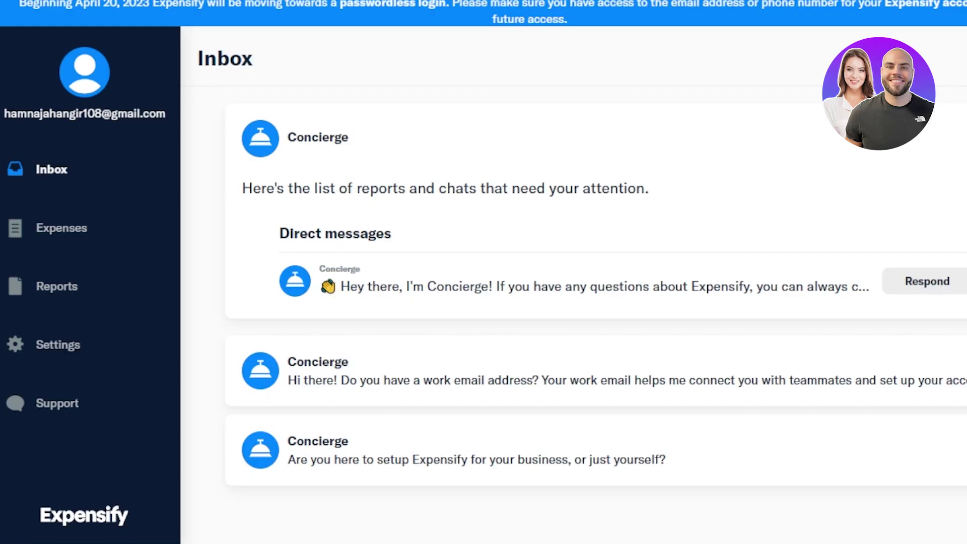
scroll(581, 310, down, 2)
scroll(582, 311, up, 1)
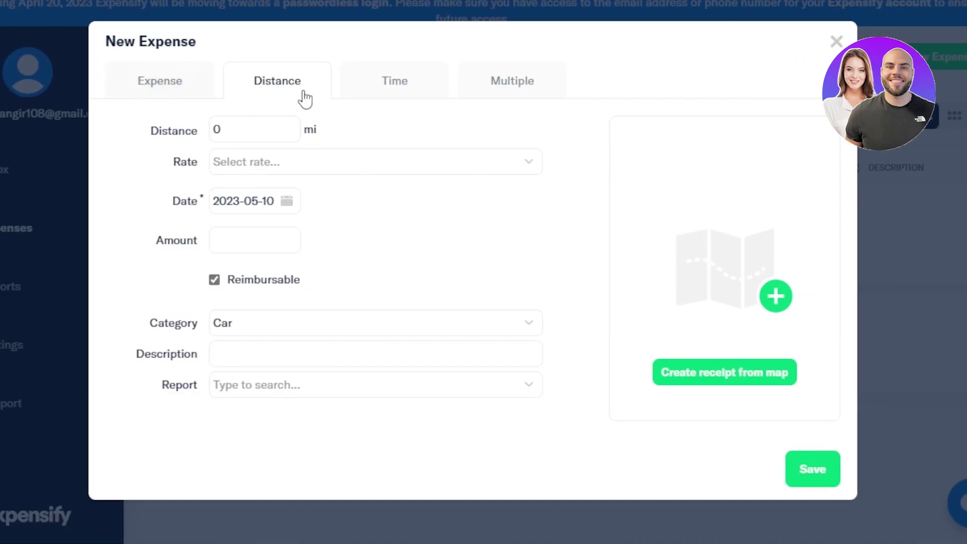
Step: Enter a distance of 20 mi at the Default Rate, keeping the date 2023-05-10
click(237, 128)
key(BackSpace)
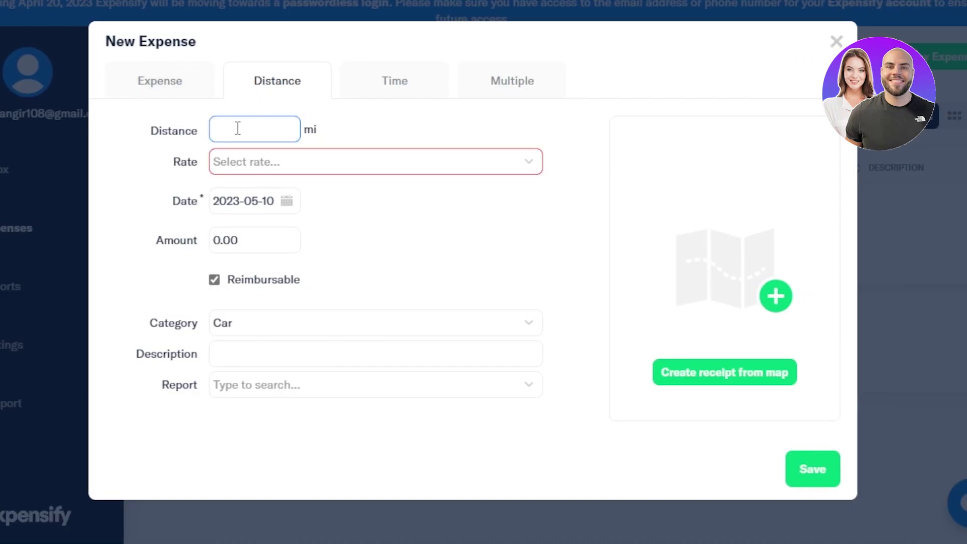
text(20)
click(269, 162)
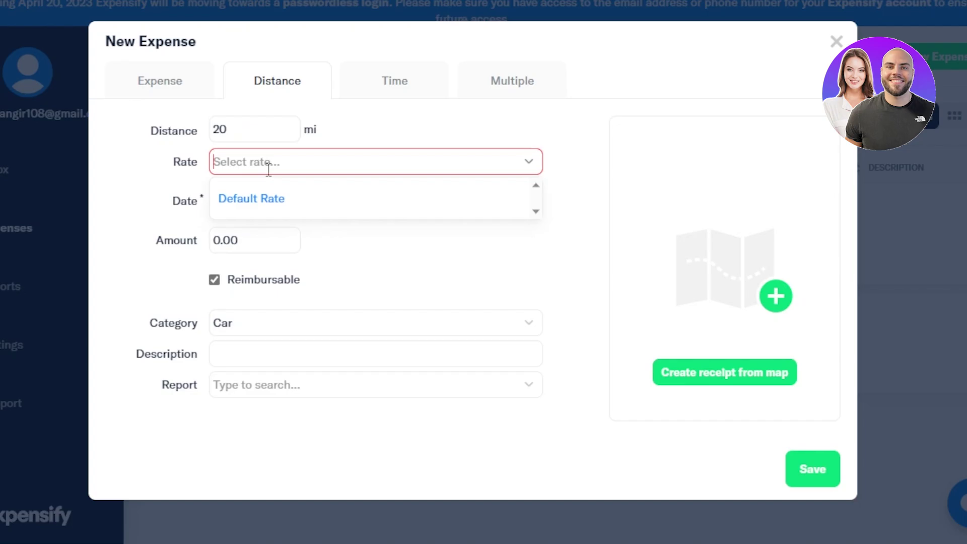
click(242, 198)
click(248, 204)
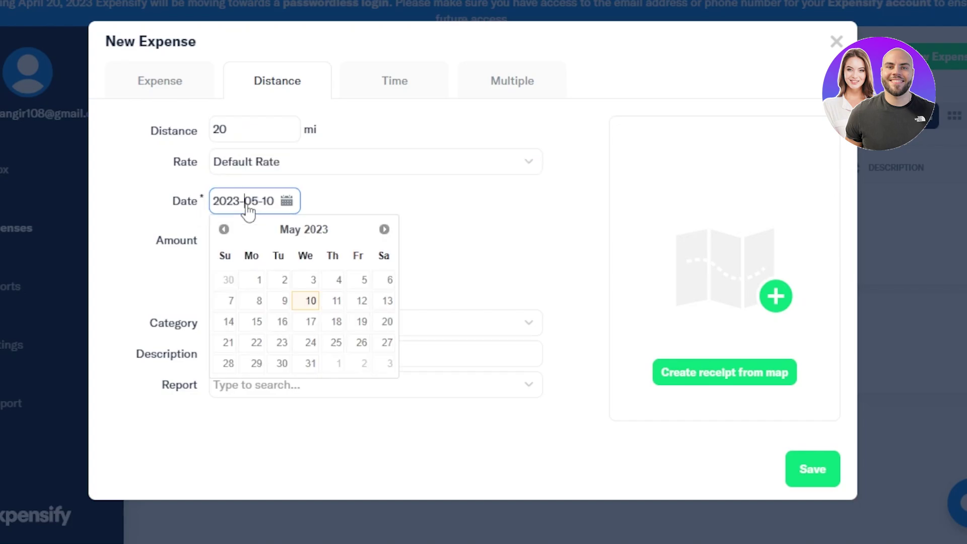
click(313, 301)
Step: Keep Car as the category and file the expense on a (new) report
click(248, 327)
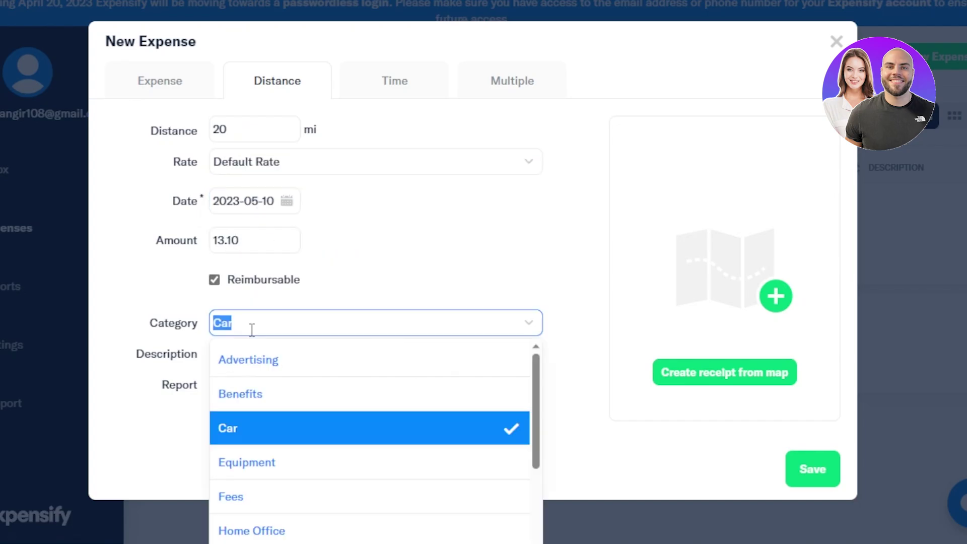
click(258, 441)
click(268, 354)
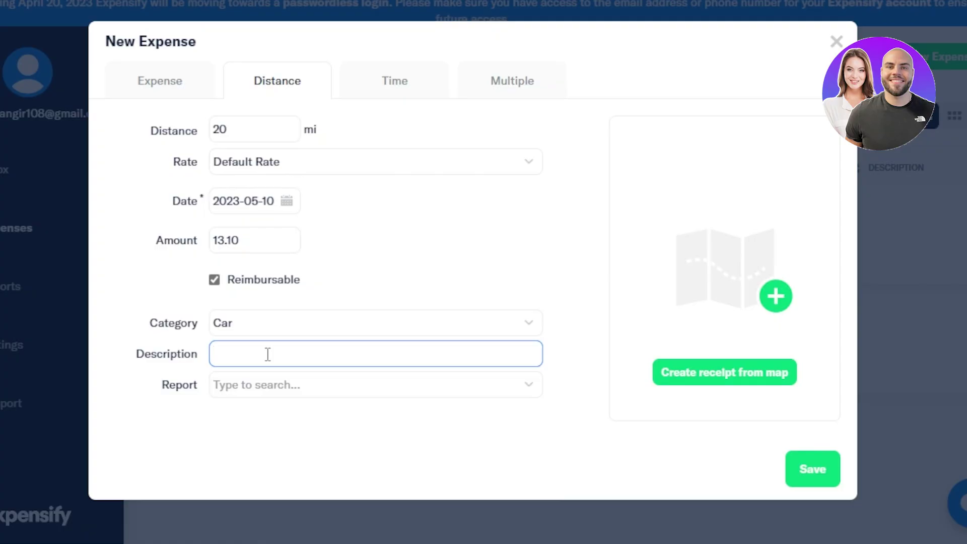
click(267, 389)
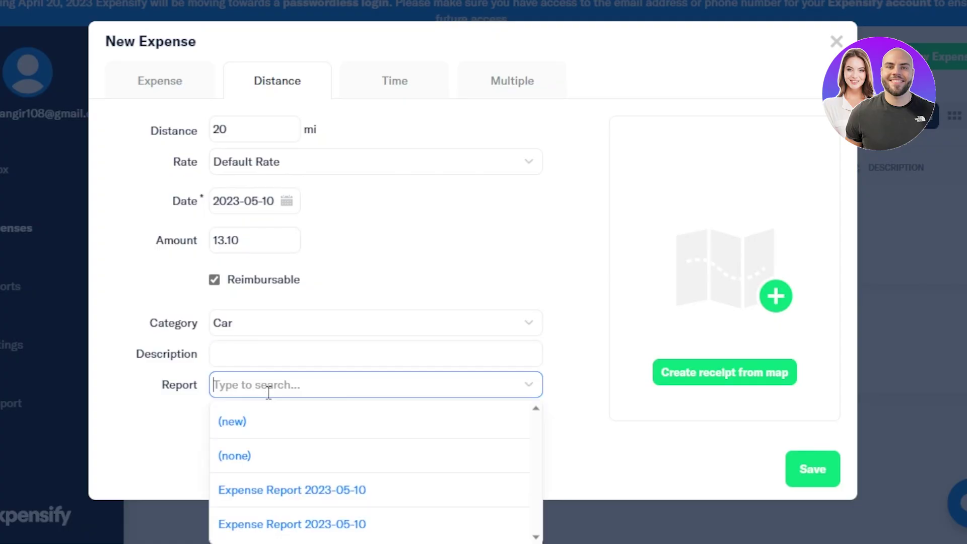
click(264, 425)
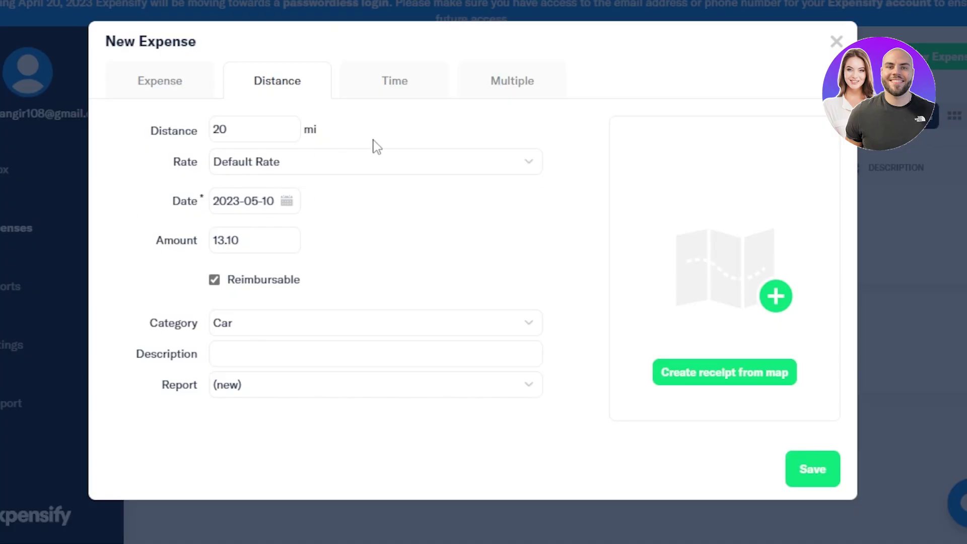
Step: Enter a Time expense of 1 hour at 50 per hour, dated 2023-05-10
click(391, 82)
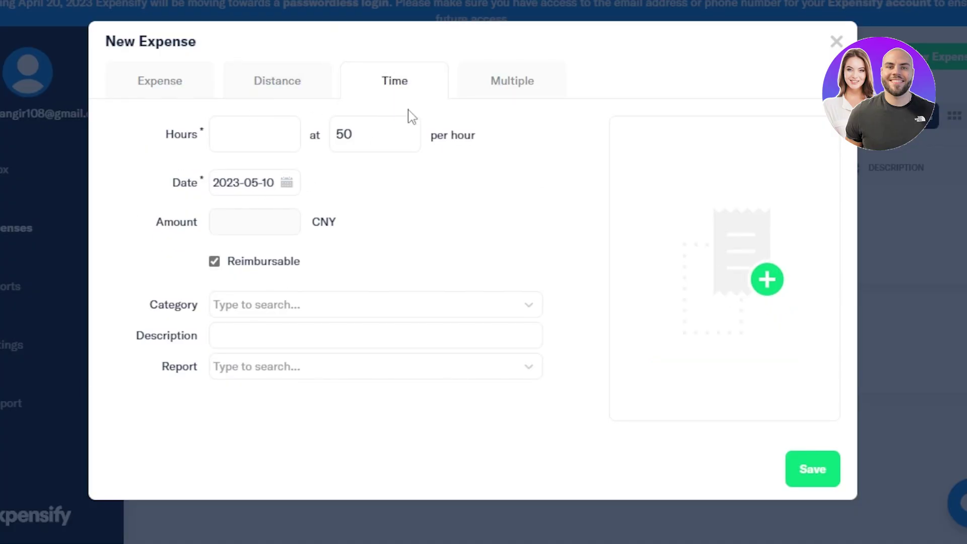
click(258, 134)
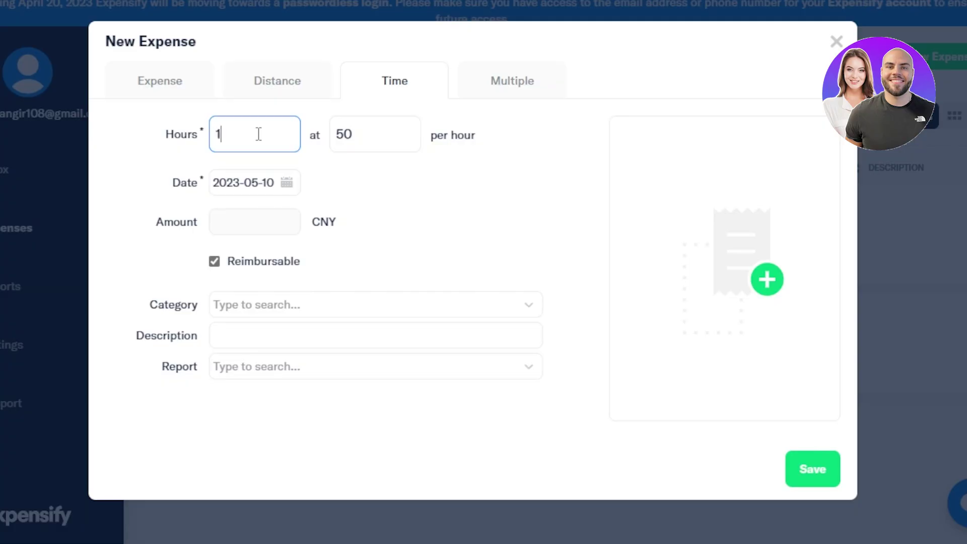
click(373, 134)
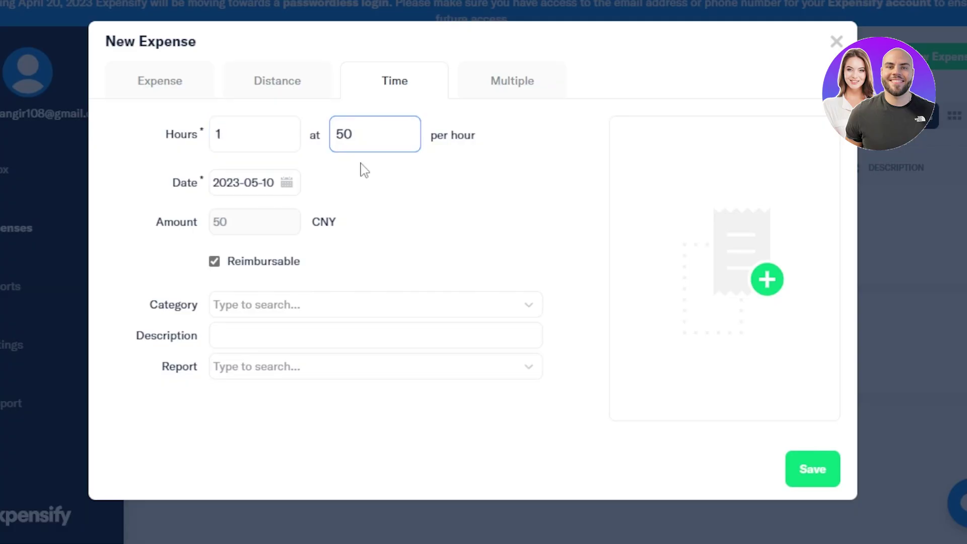
click(247, 187)
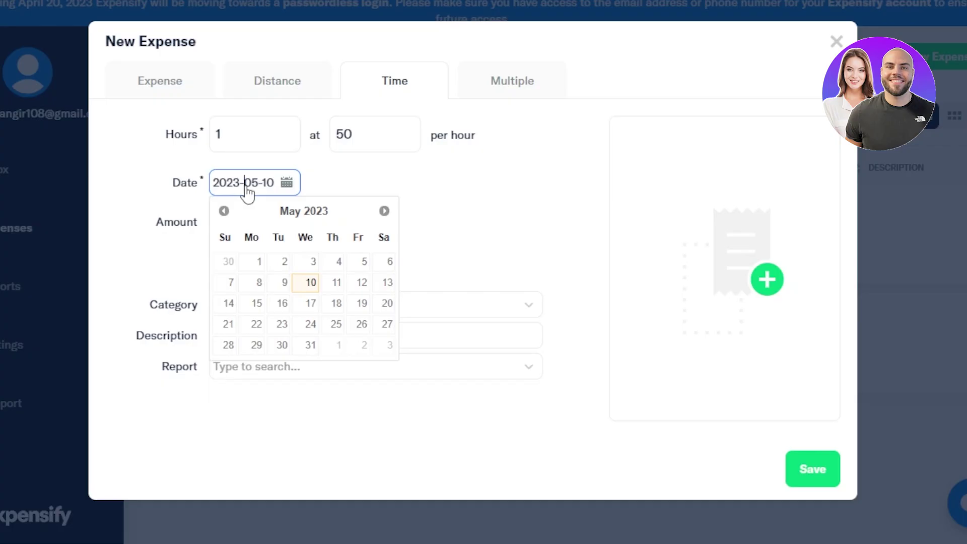
click(308, 285)
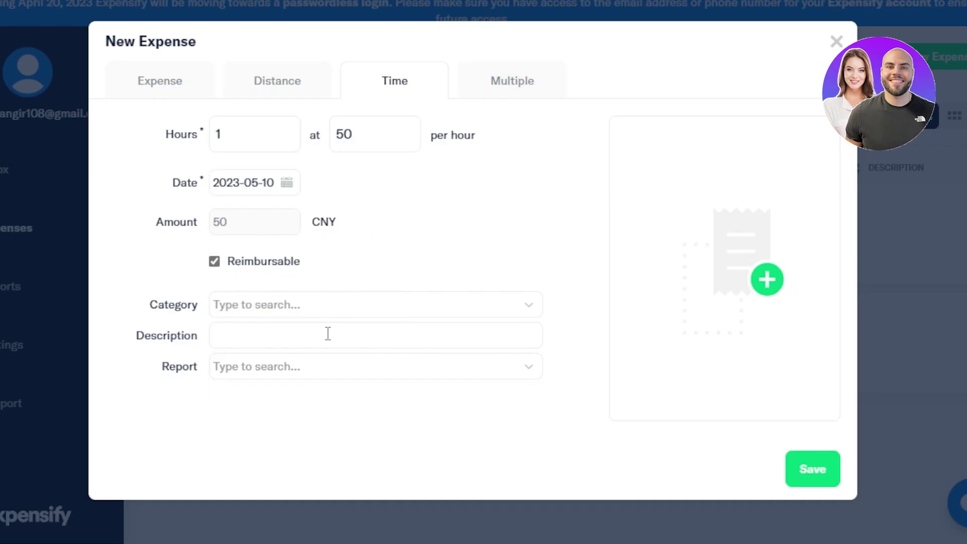
Step: Set category Other and report (none), then discard the form without saving
click(289, 307)
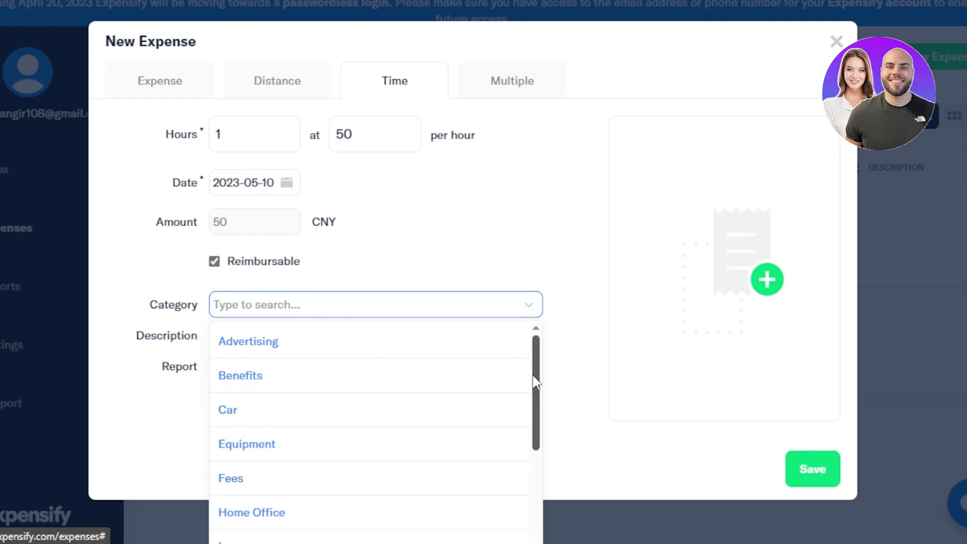
drag(535, 381, 535, 509)
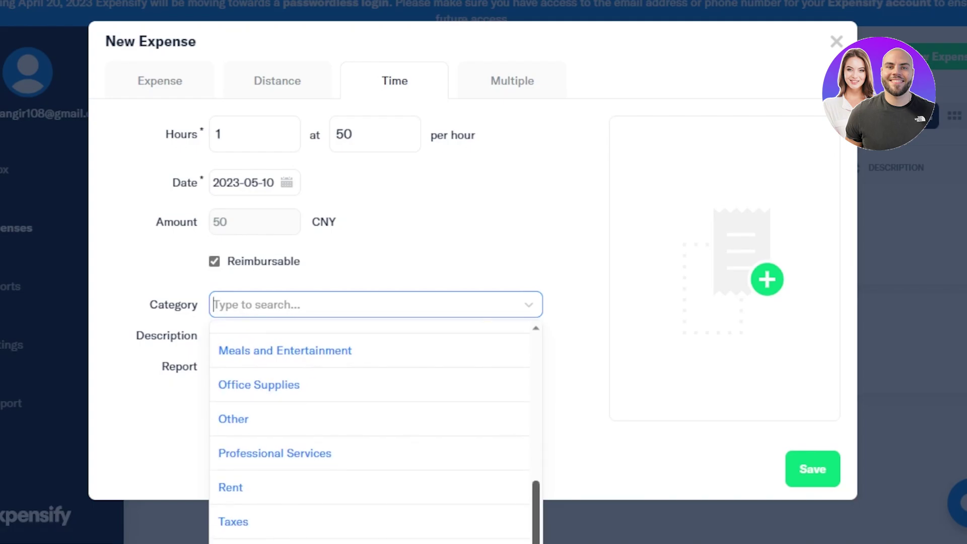
click(329, 430)
click(264, 339)
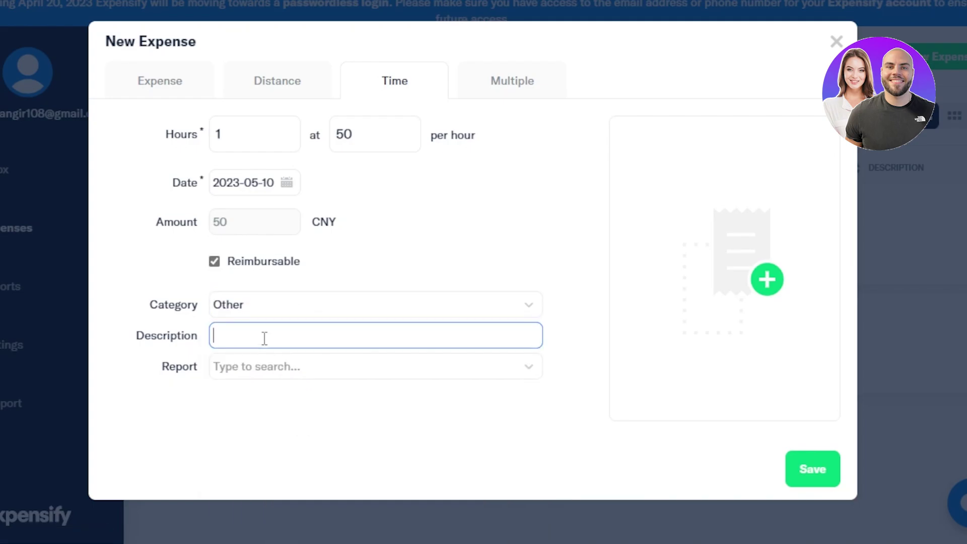
click(244, 370)
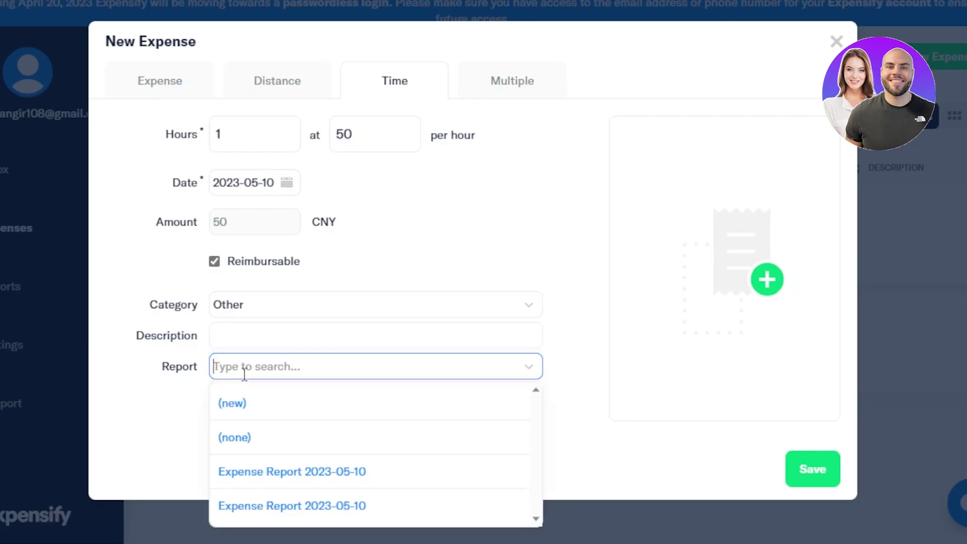
click(259, 431)
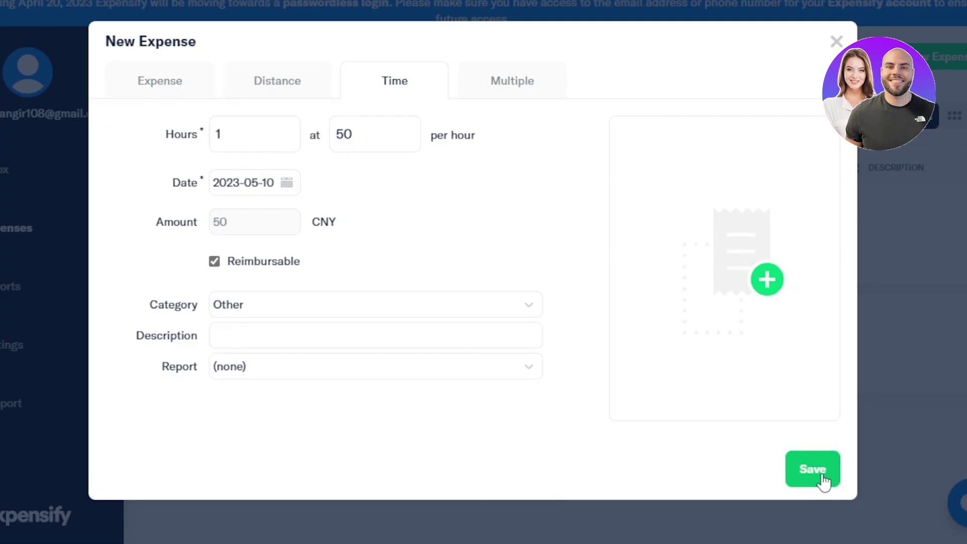
click(836, 39)
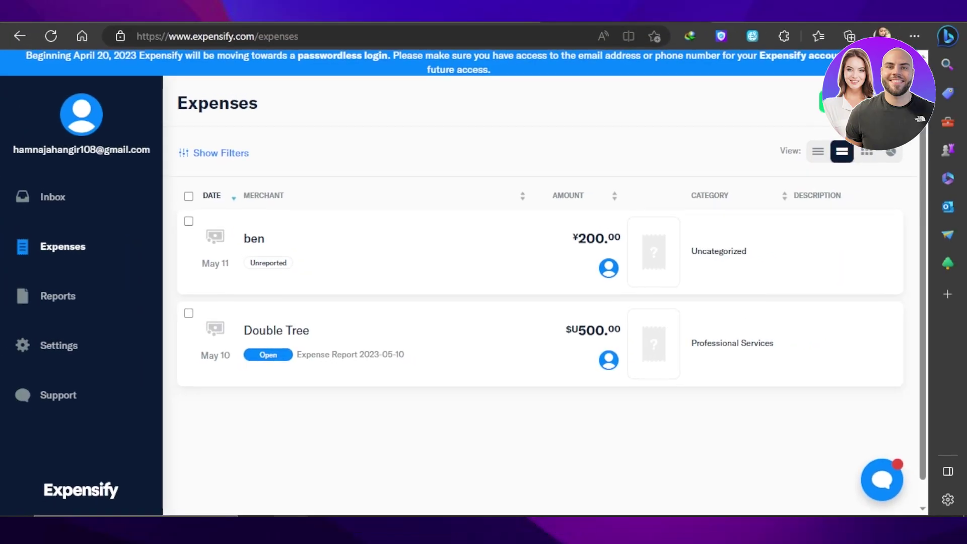
scroll(916, 210, down, 1)
scroll(916, 210, up, 1)
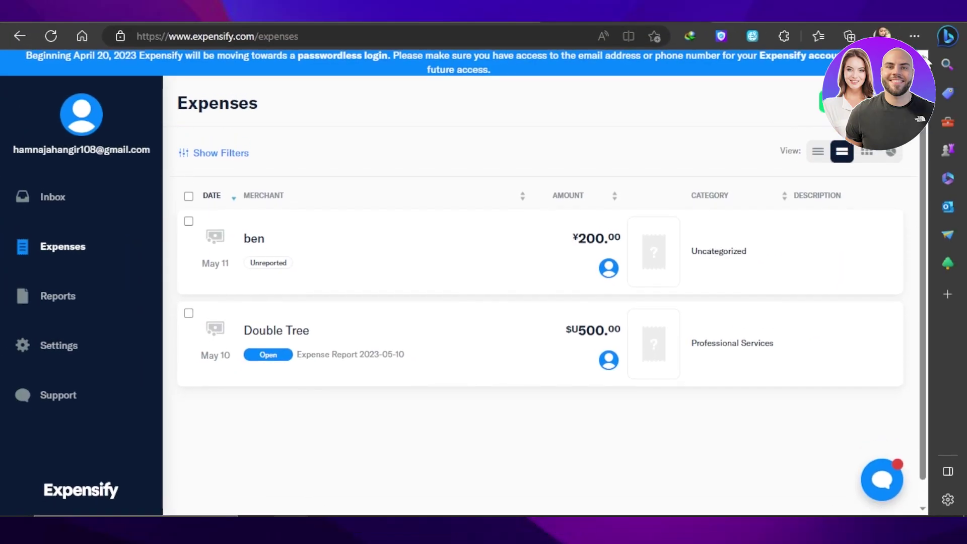